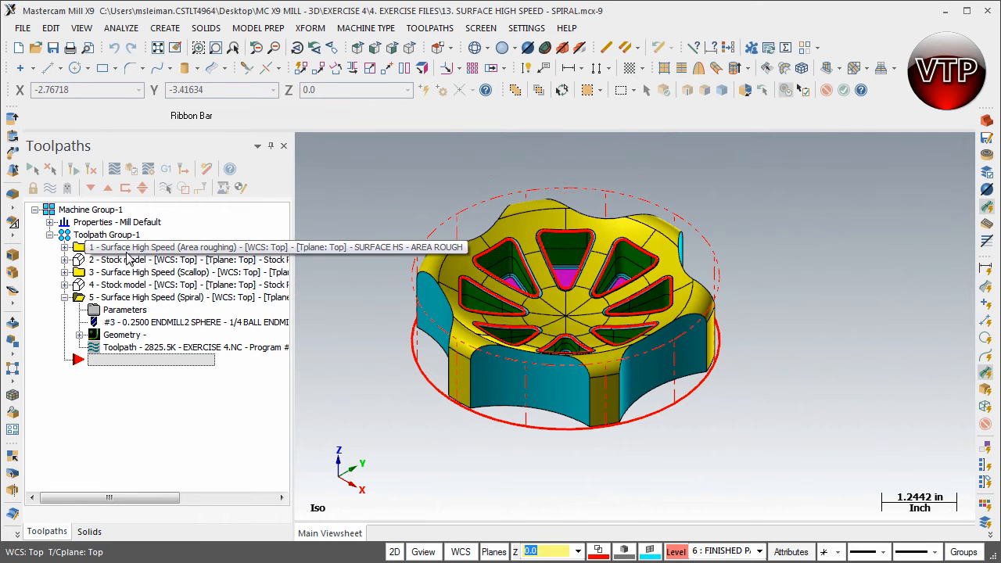
# Step: Add a stock model operation named STOCK POST SPIRAL after the spiral toolpath
pyautogui.click(432, 28)
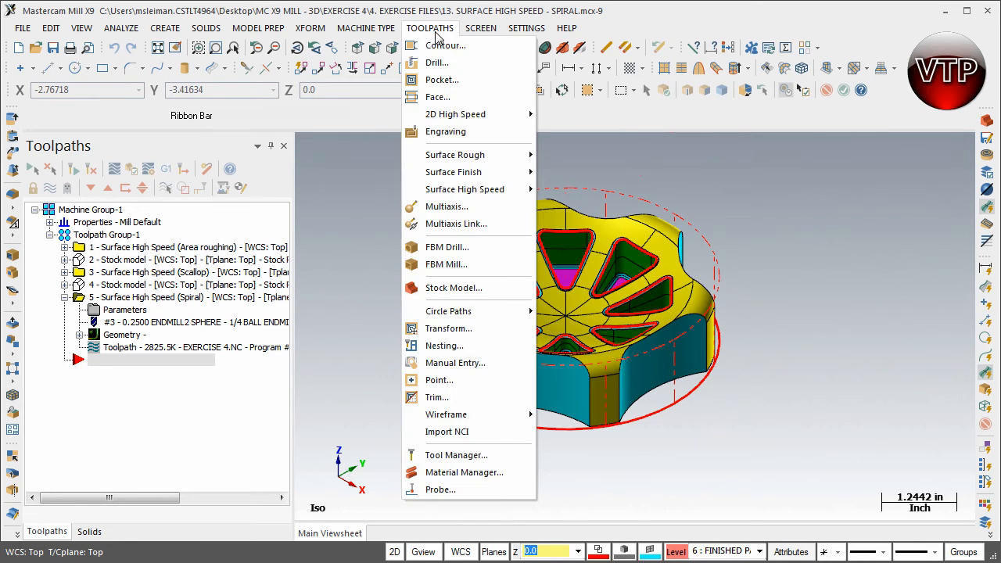
pyautogui.click(452, 287)
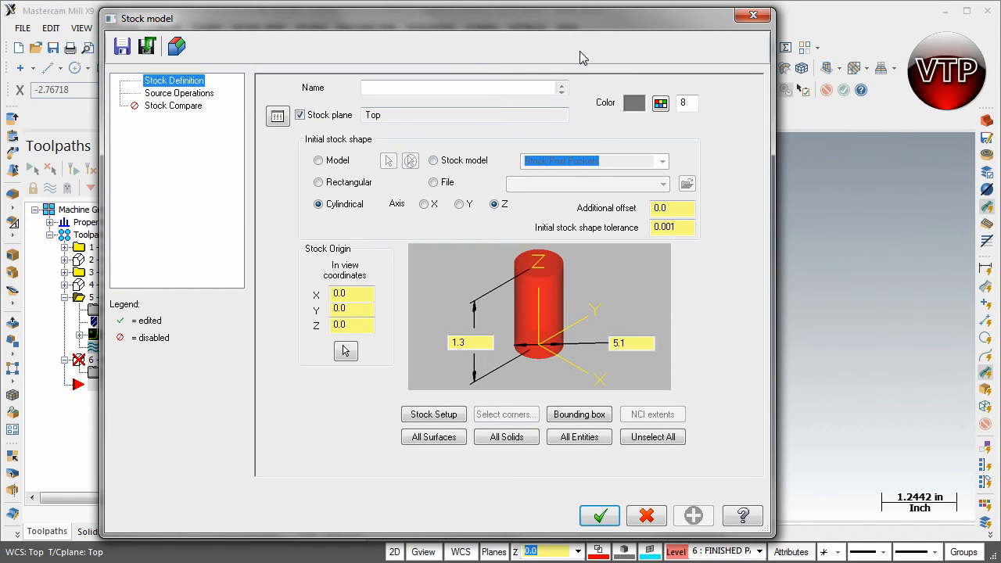
pyautogui.moveTo(528, 21); pyautogui.dragTo(657, 26)
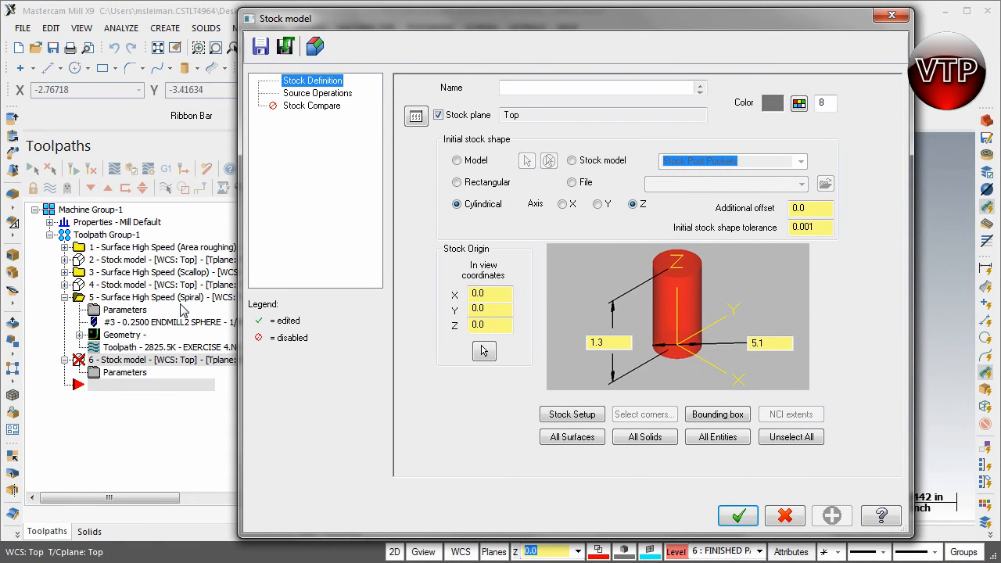
pyautogui.click(557, 89)
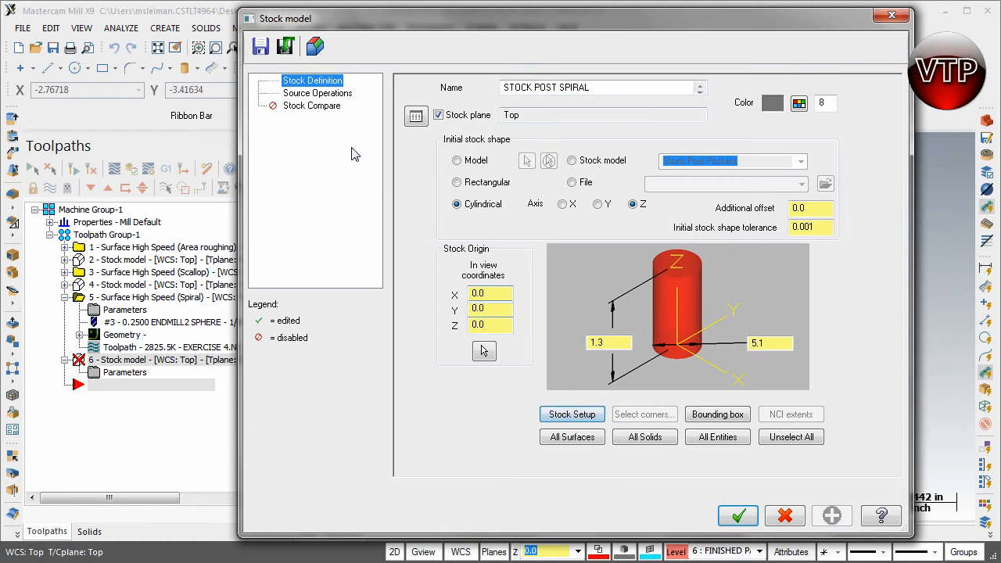
# Step: Compute the stock model from the area roughing, scallop and spiral operations and generate it
pyautogui.click(327, 94)
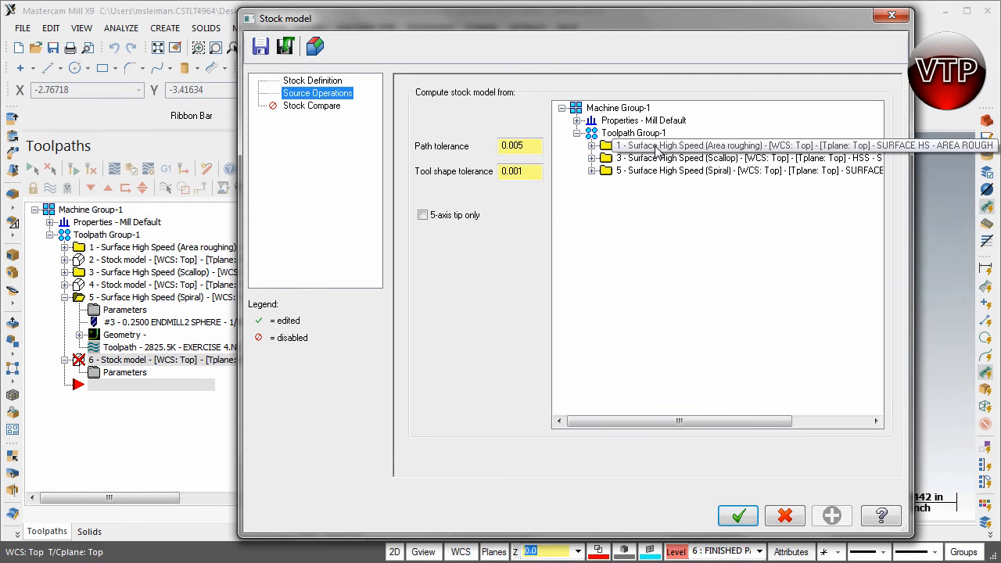
pyautogui.keyDown('shift'); pyautogui.click(657, 169); pyautogui.keyUp('shift')
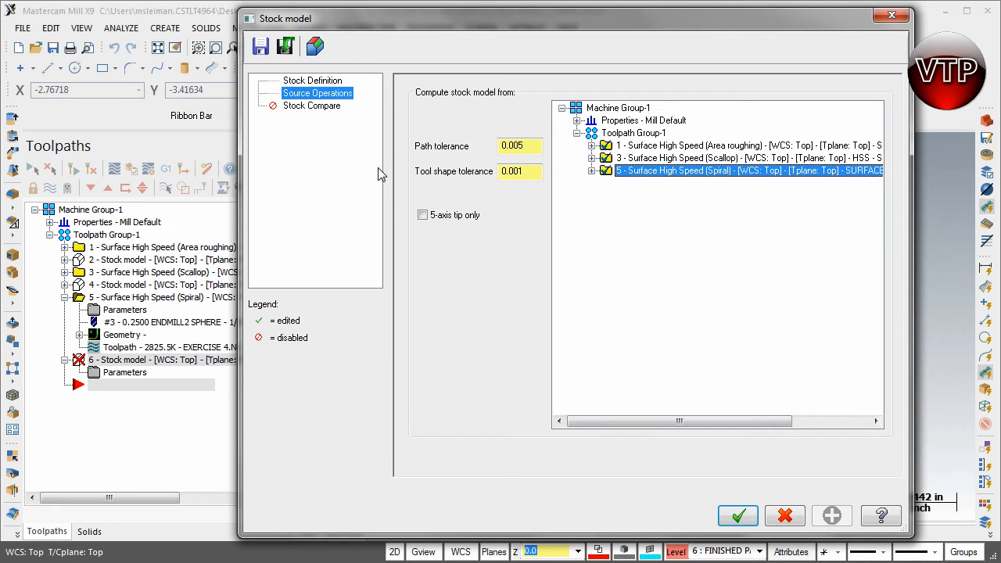
pyautogui.click(733, 520)
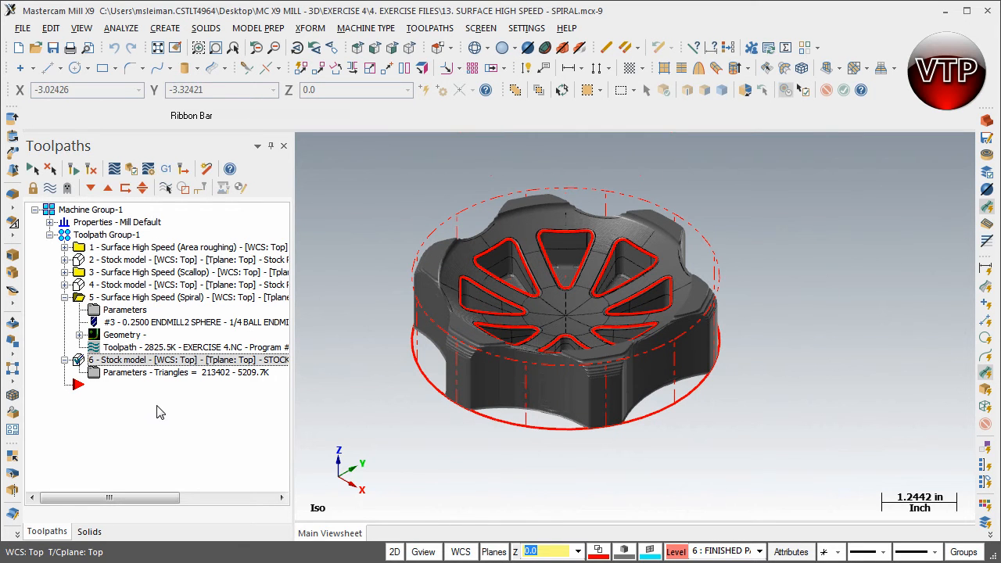
# Step: Toggle the display of the new stock model to compare it with the part, leaving it hidden
pyautogui.press('t')
pyautogui.press('t')
pyautogui.press('t')
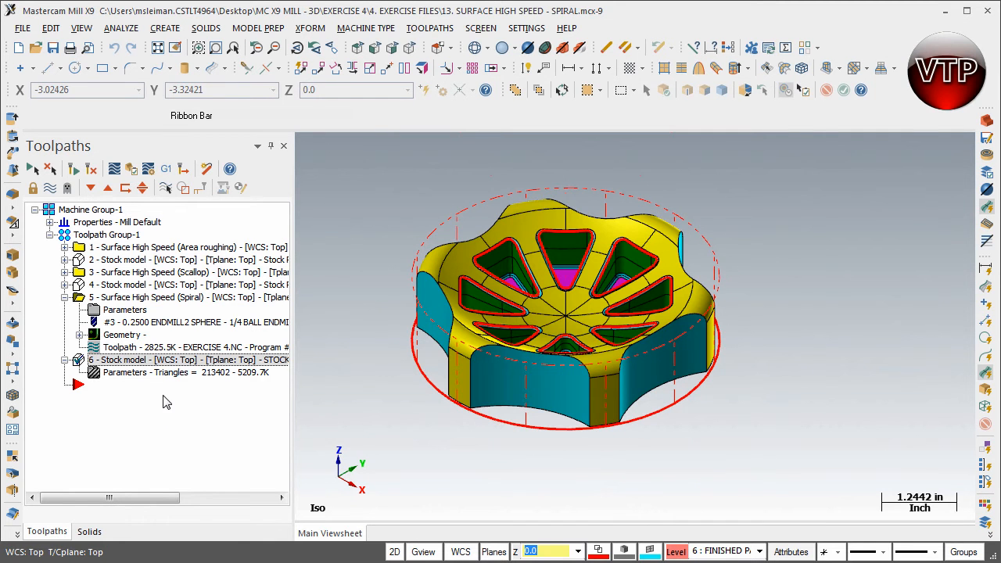
pyautogui.press('t')
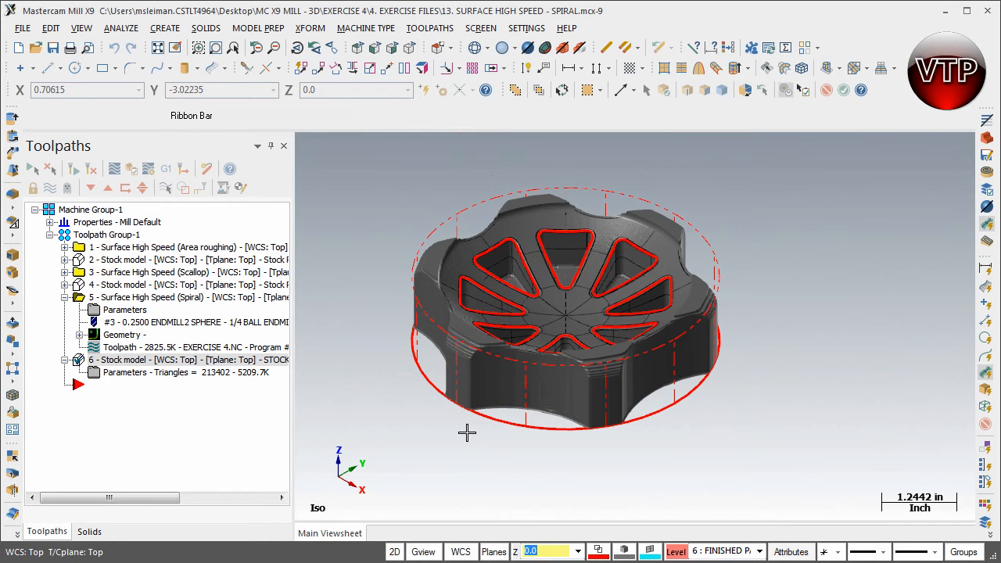
pyautogui.click(110, 347)
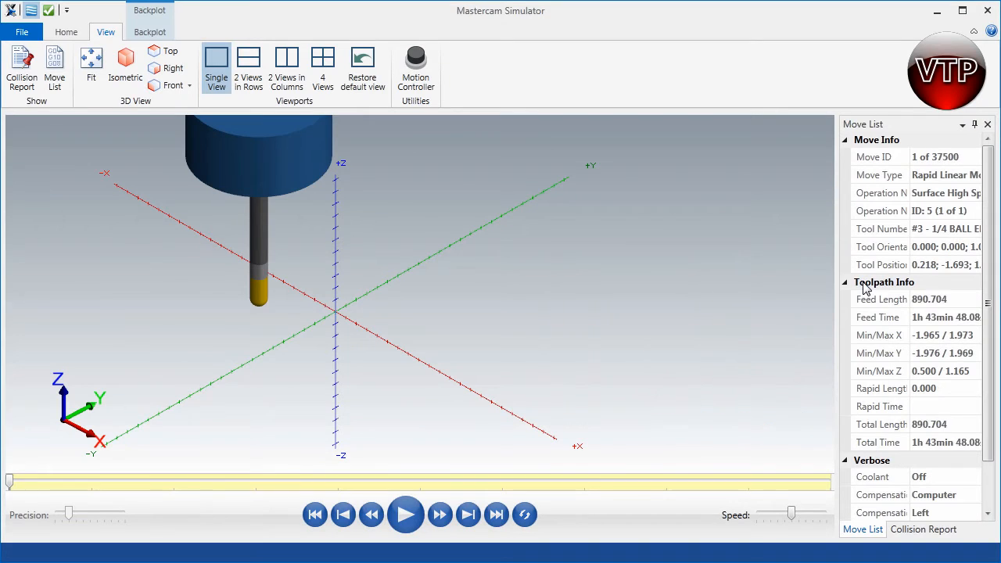
pyautogui.click(988, 10)
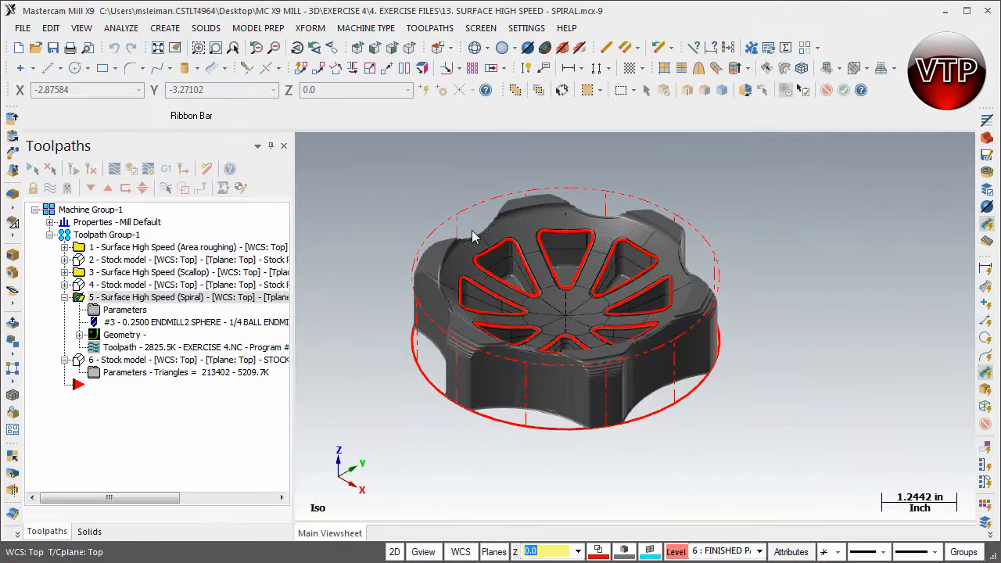
pyautogui.click(102, 360)
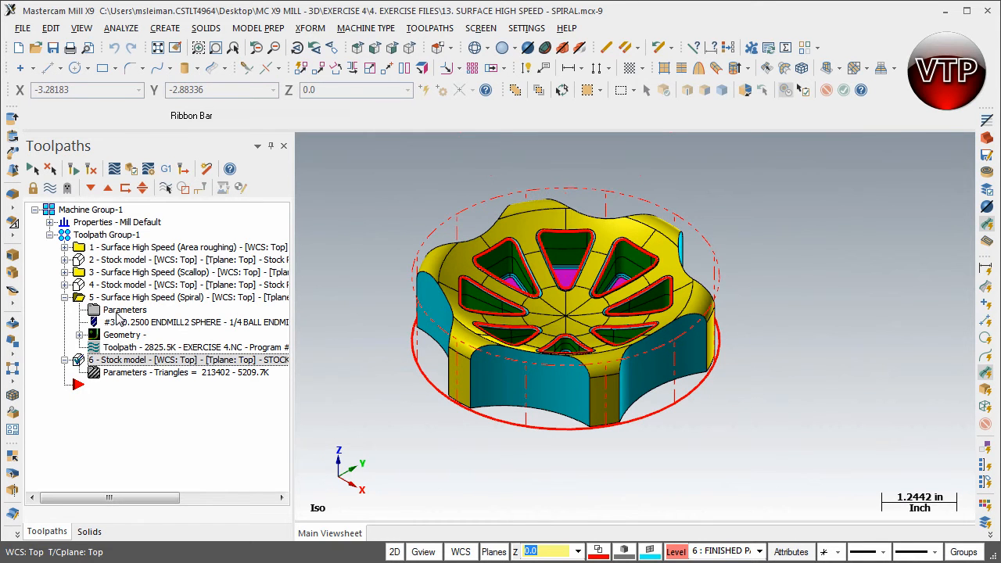
# Step: Copy the spiral surface high speed operation to a position after the new stock model
pyautogui.moveTo(119, 311); pyautogui.dragTo(133, 394)
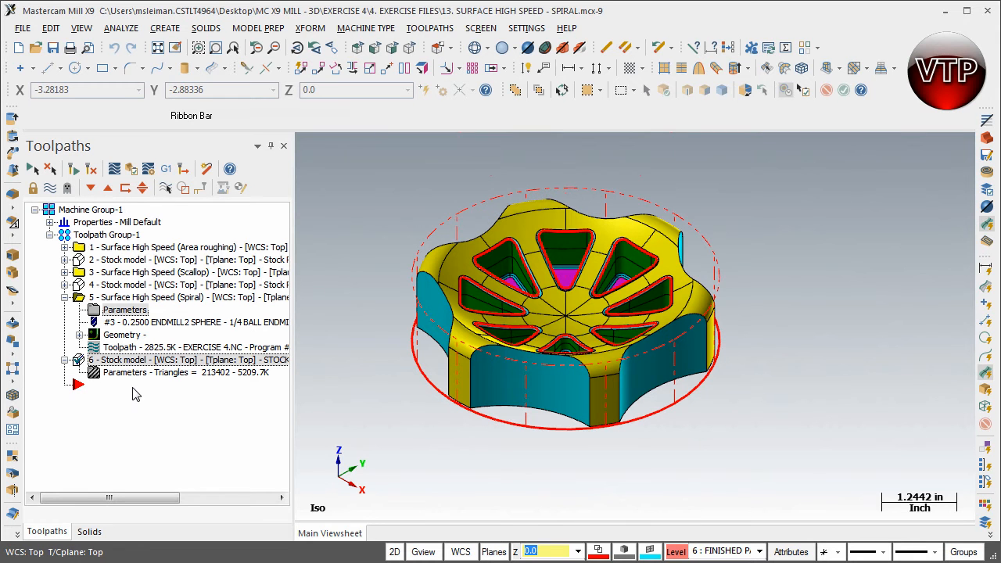
pyautogui.moveTo(104, 298); pyautogui.dragTo(124, 383, button='right')
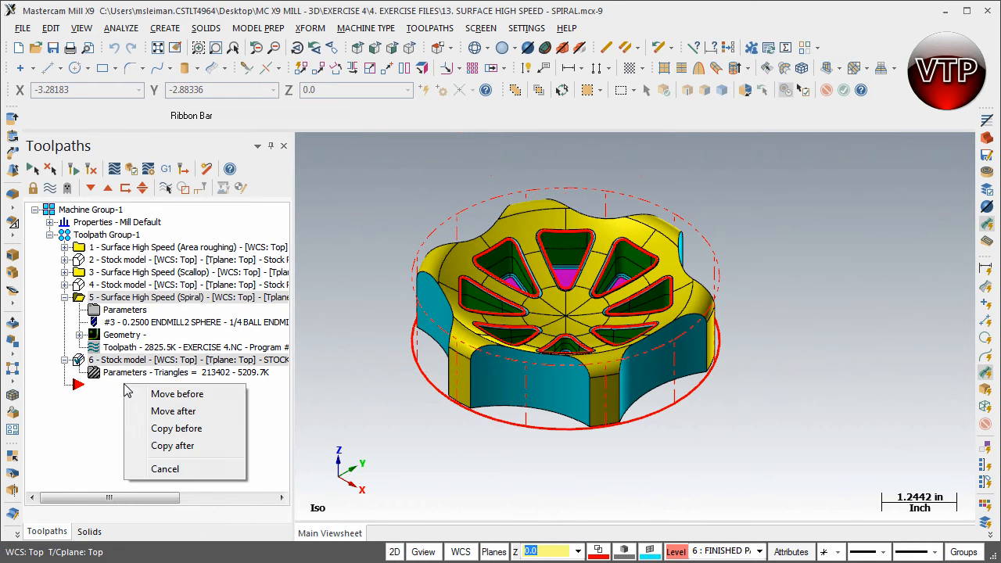
pyautogui.click(170, 446)
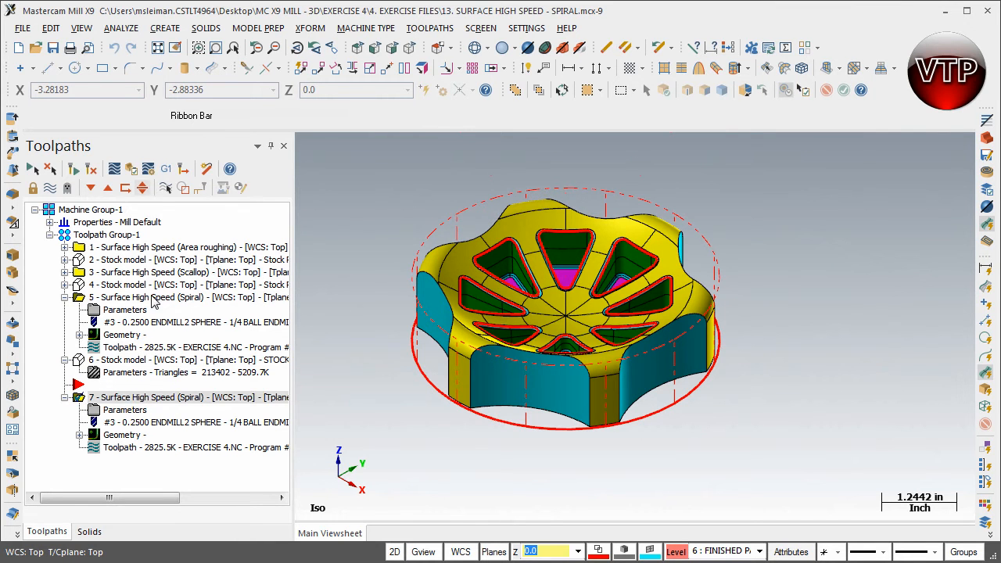
# Step: Set the Backplot/Verify options to use a stock model as the starting stock
pyautogui.click(151, 170)
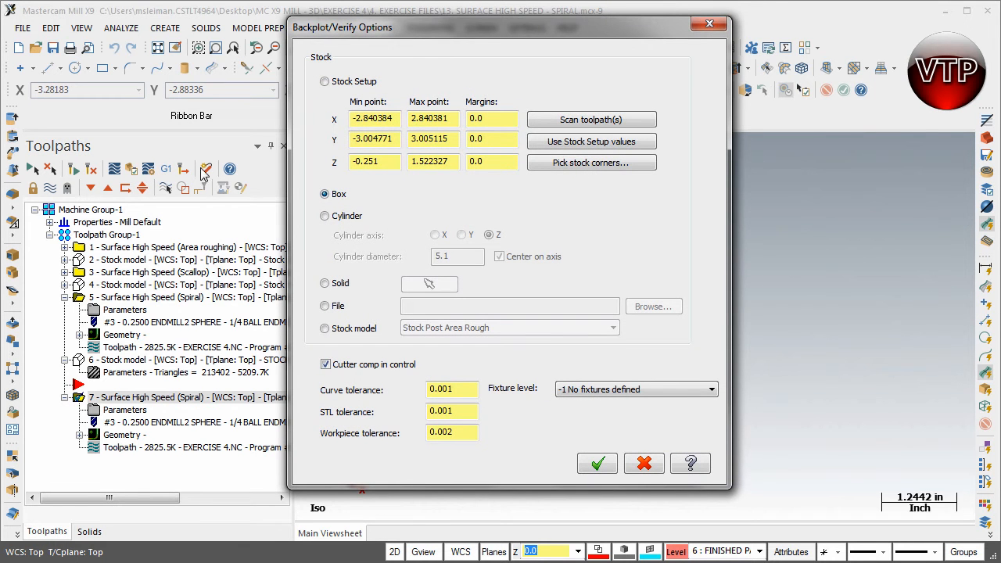
pyautogui.click(342, 333)
pyautogui.click(460, 327)
pyautogui.click(459, 366)
pyautogui.click(592, 465)
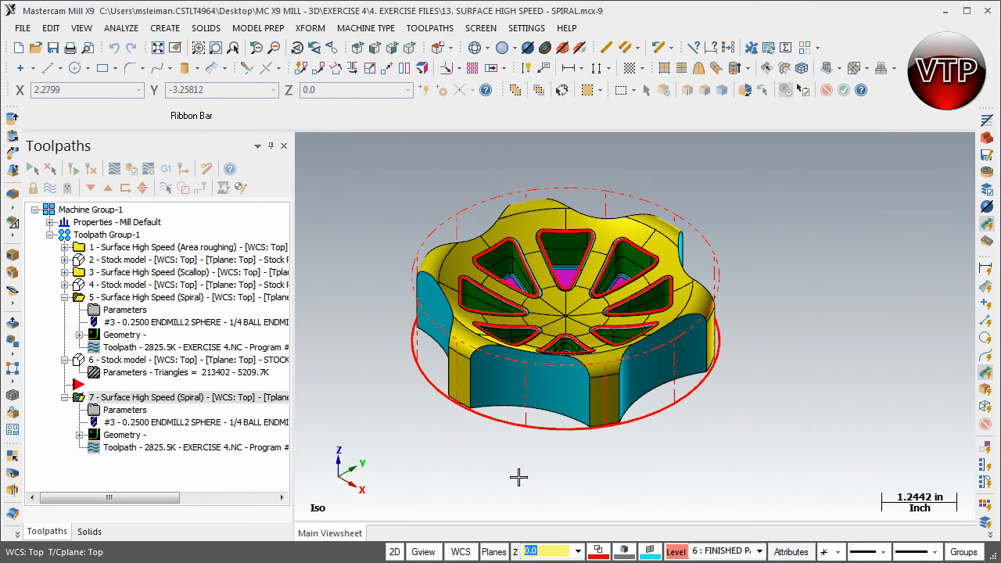
# Step: Move the insertion arrow below the copied spiral operation
pyautogui.click(118, 394)
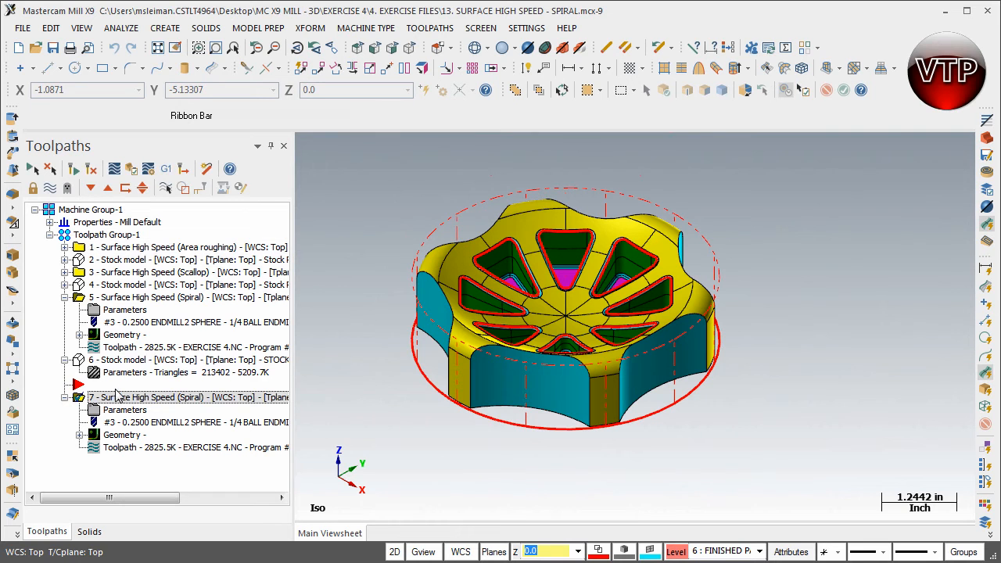
pyautogui.moveTo(114, 389); pyautogui.dragTo(80, 385)
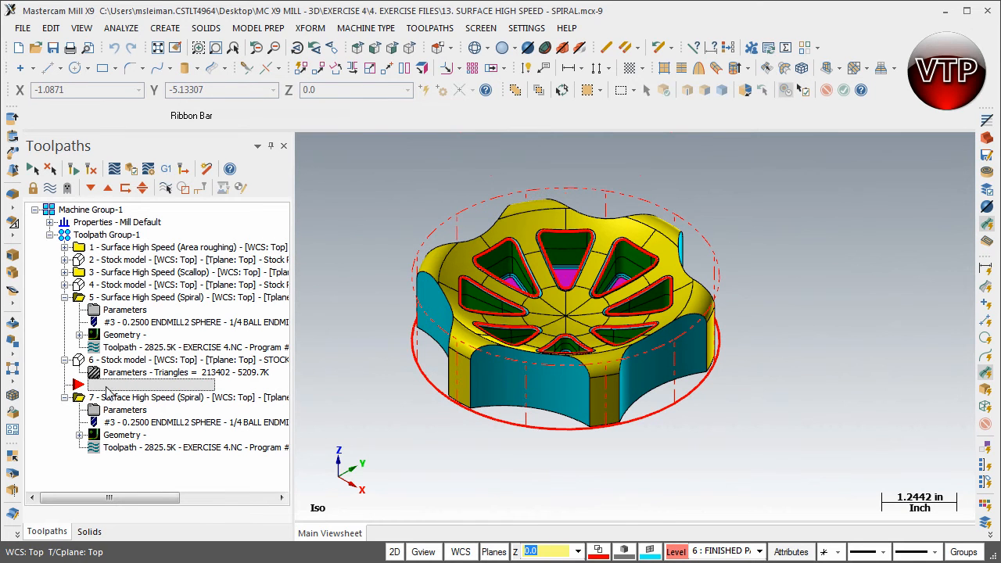
pyautogui.click(90, 187)
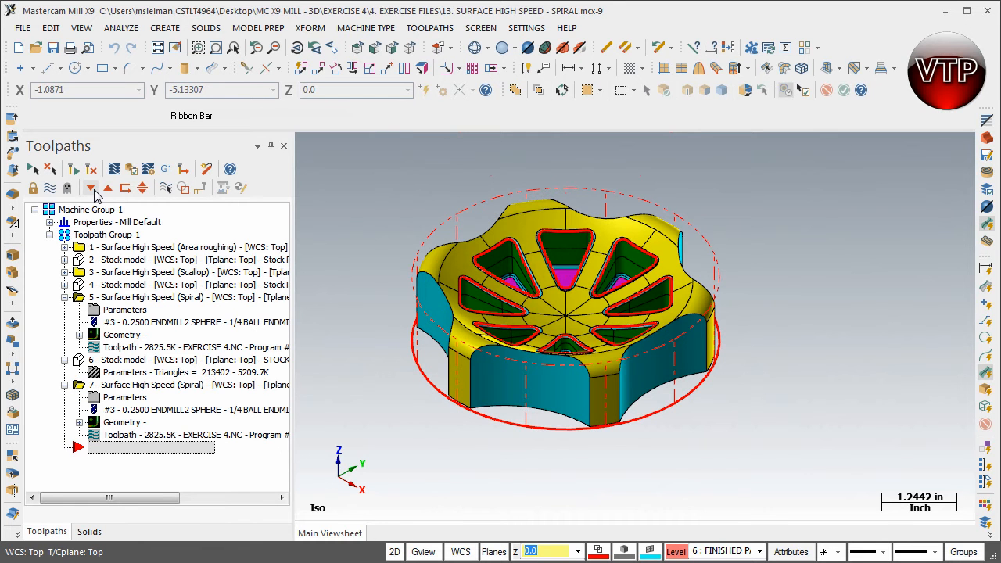
# Step: Change the copied operation to the Waterline finishing type and its comment to SURFACE HIGH SPEED - WATERLINE
pyautogui.click(134, 399)
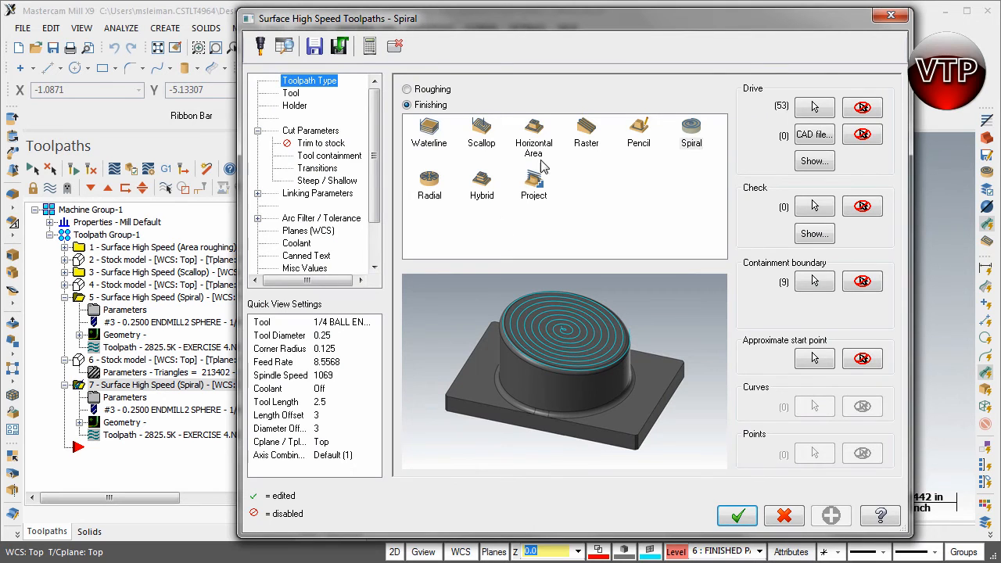
pyautogui.click(429, 133)
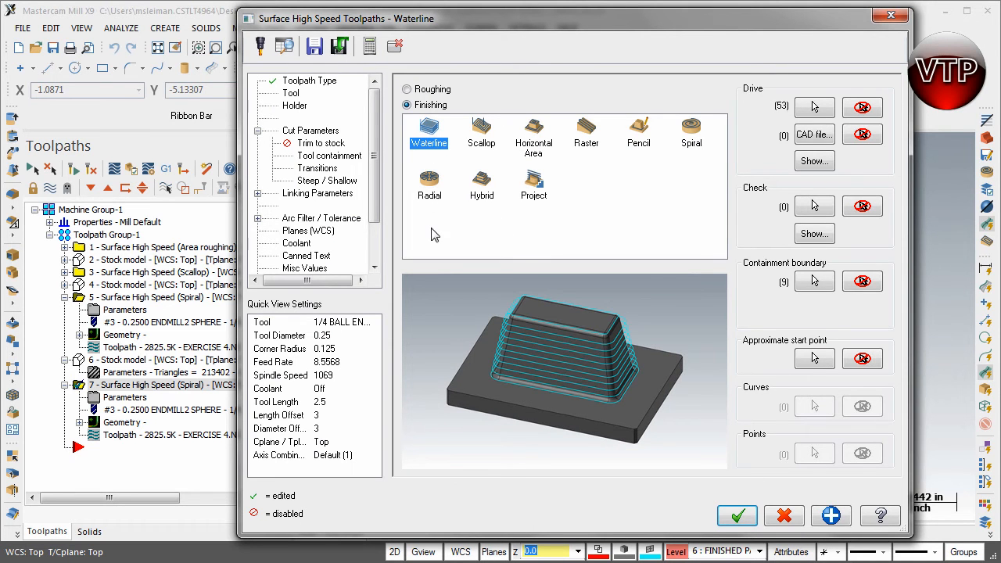
pyautogui.click(291, 94)
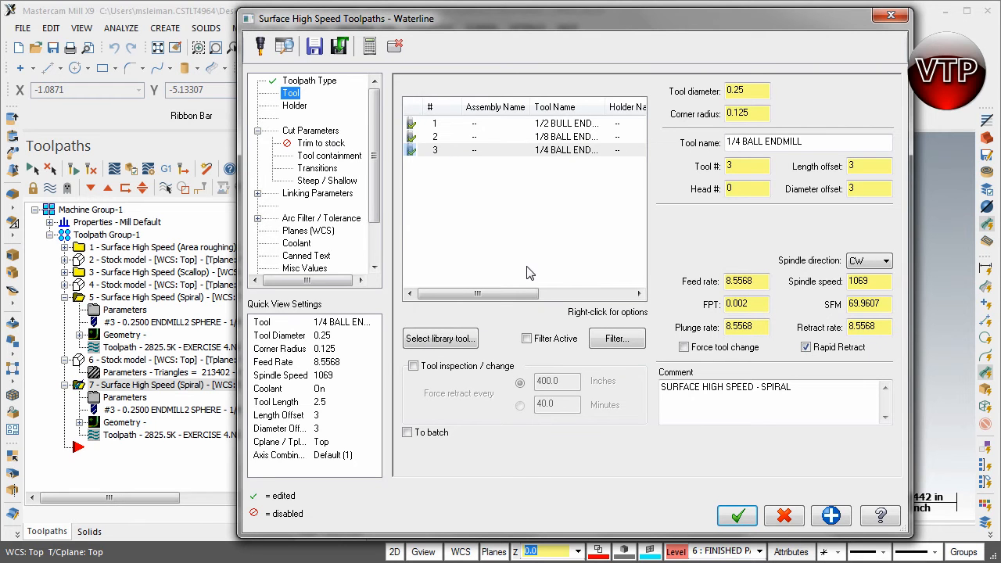
pyautogui.moveTo(763, 391); pyautogui.dragTo(856, 386)
pyautogui.write('WATERLINE')
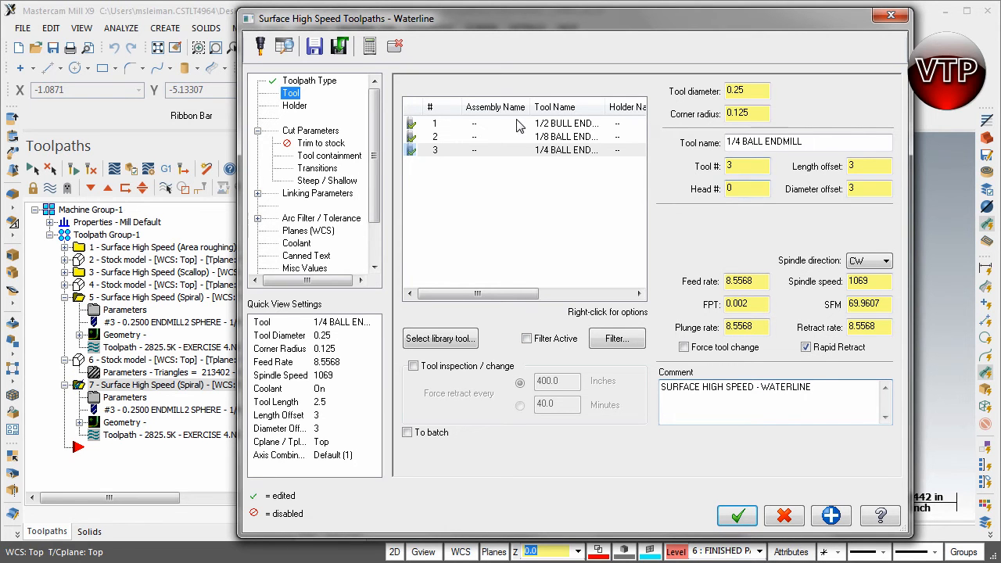
# Step: Set the waterline stepdown to 0.01 and enable Add cuts in the cut parameters
pyautogui.click(305, 131)
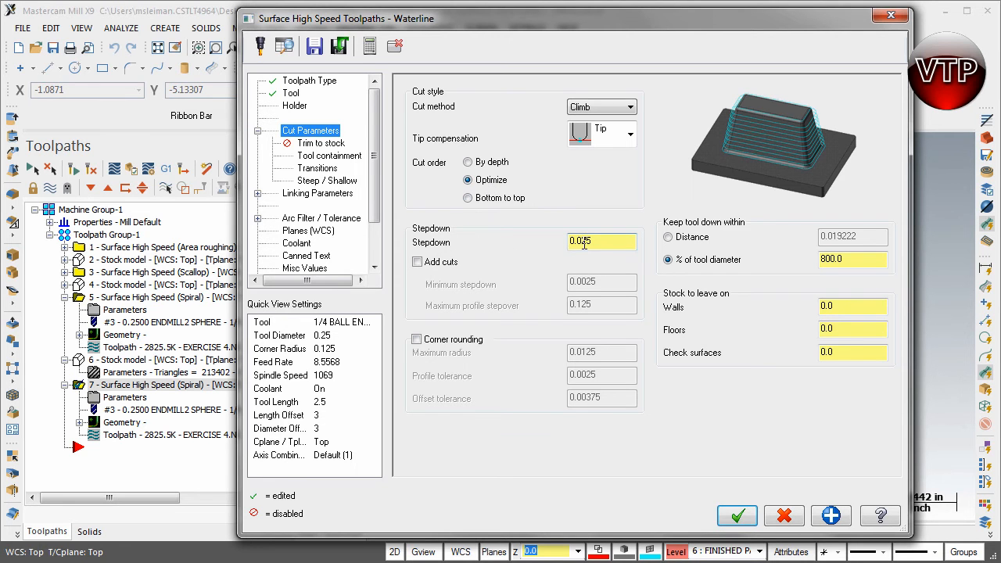
pyautogui.moveTo(583, 244); pyautogui.dragTo(635, 241)
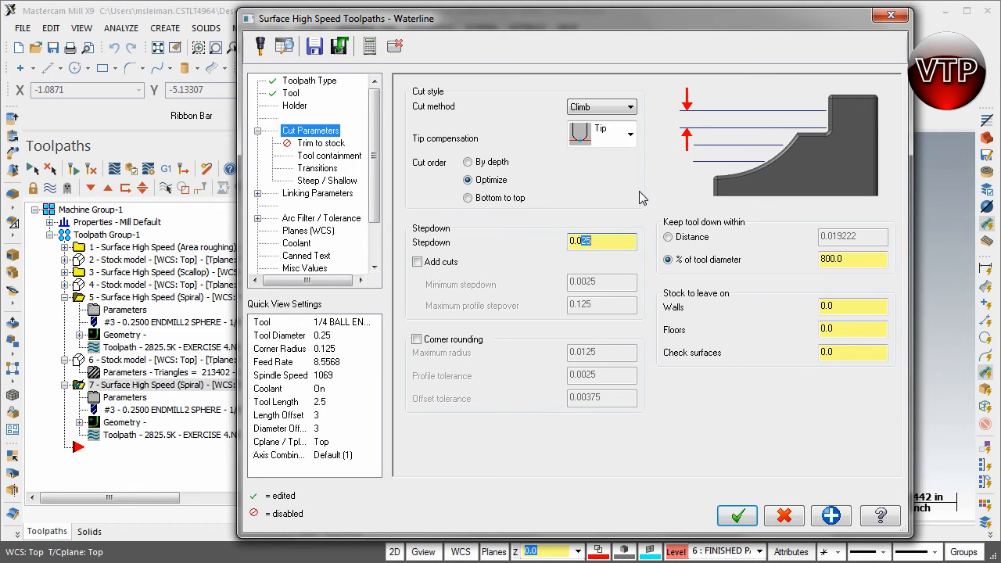
pyautogui.write('1')
pyautogui.click(417, 262)
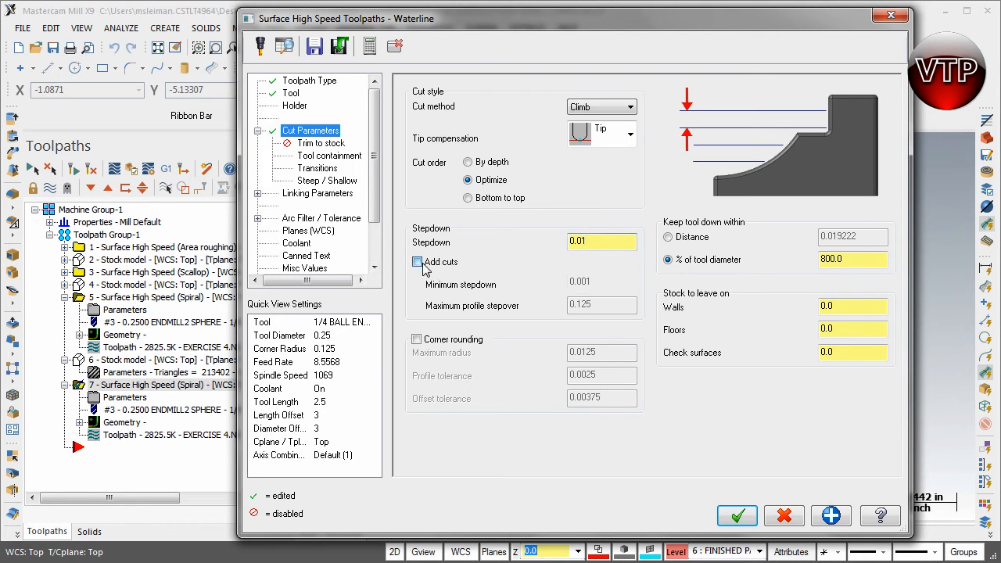
pyautogui.click(598, 241)
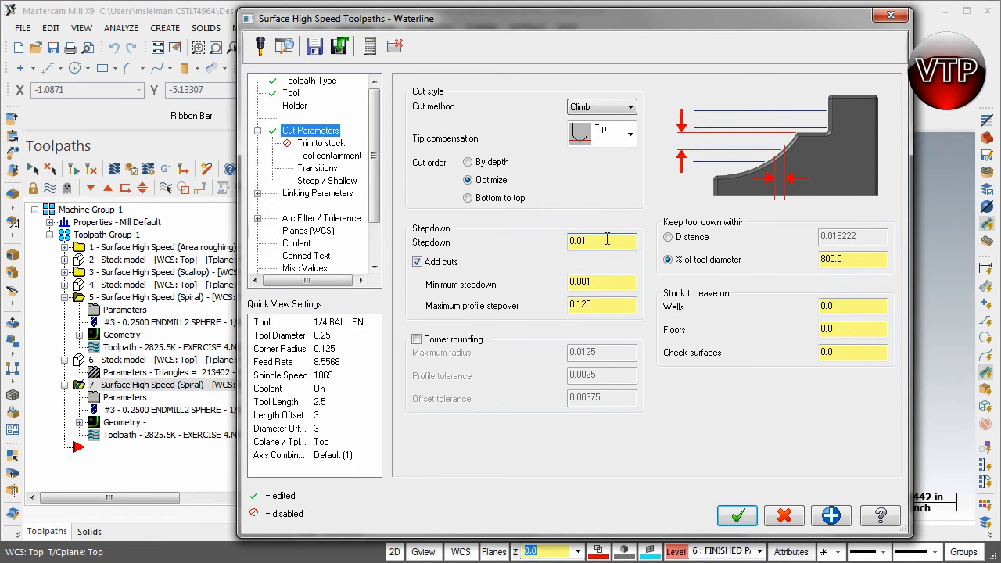
pyautogui.click(612, 282)
pyautogui.write('5')
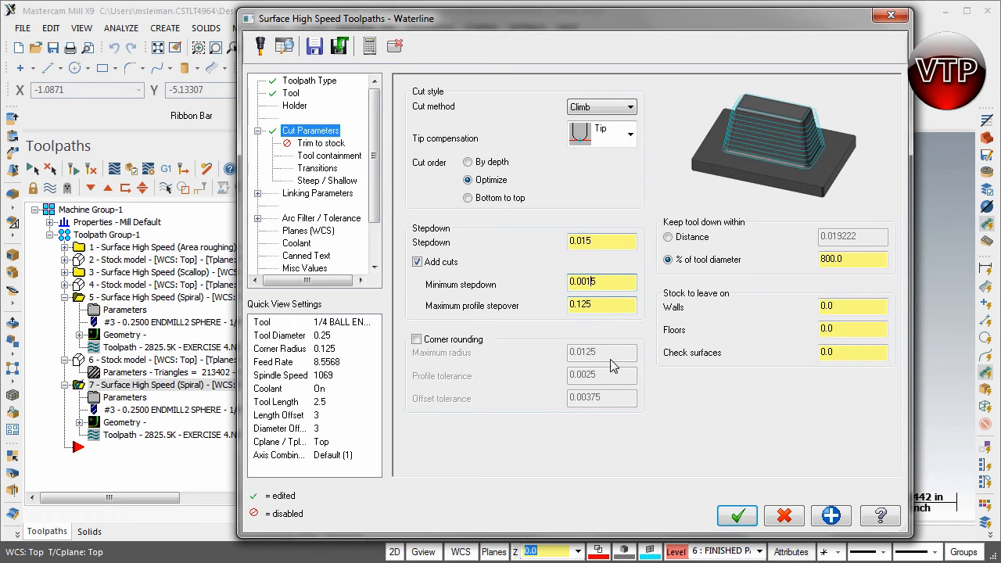
pyautogui.moveTo(589, 244); pyautogui.dragTo(596, 244)
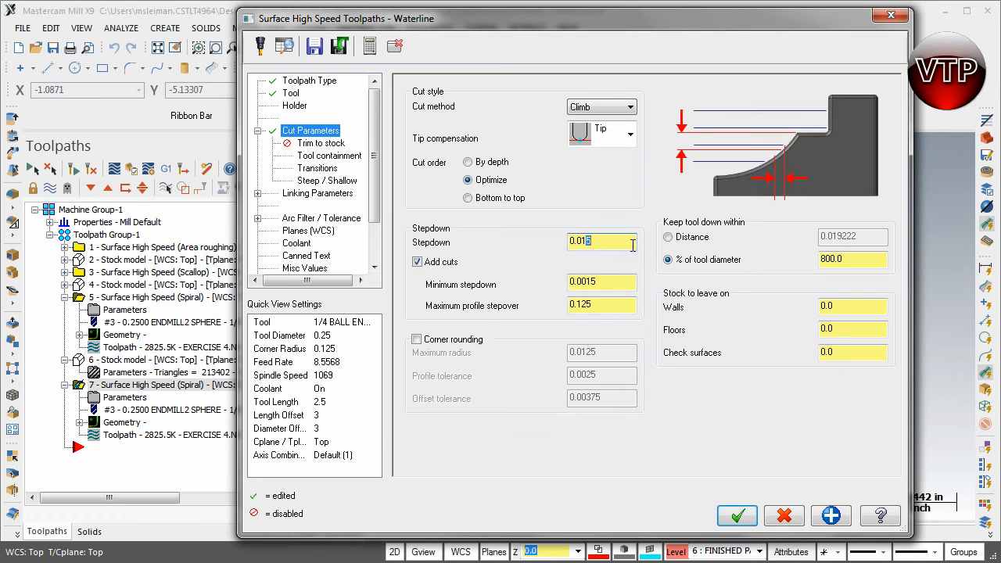
pyautogui.click(614, 283)
pyautogui.press('BackSpace')
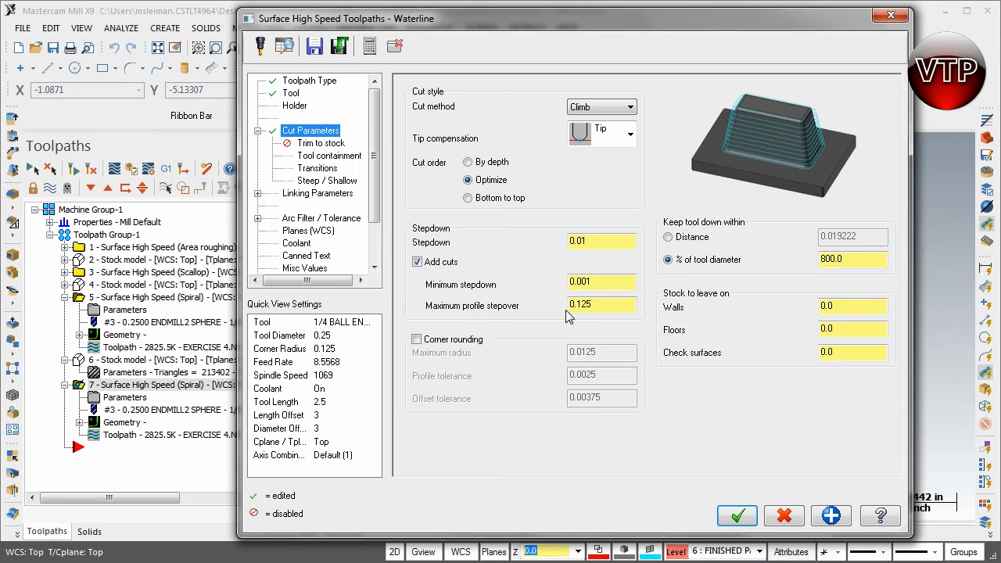
# Step: Set the maximum profile stepover to 0.05 for the added cuts
pyautogui.doubleClick(603, 308)
pyautogui.press('BackSpace')
pyautogui.doubleClick(868, 262)
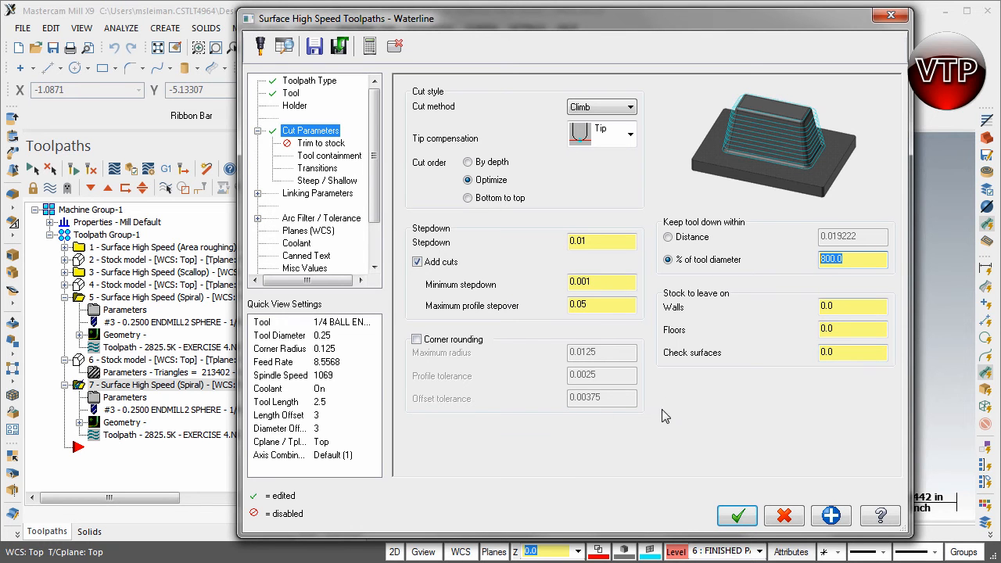
# Step: Compensate the tool containment to Outside and add the offset distance to the tool radius
pyautogui.click(321, 155)
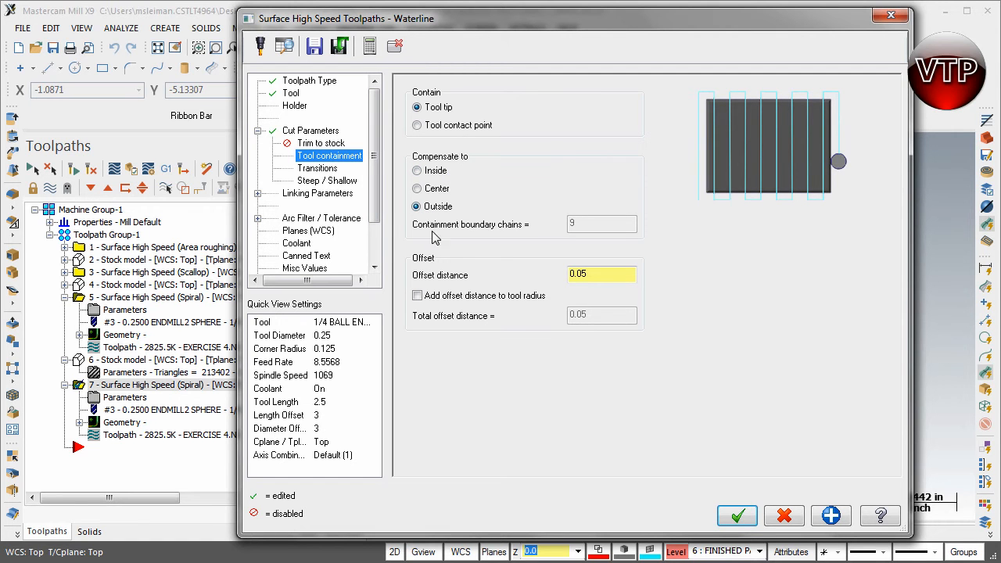
pyautogui.click(435, 191)
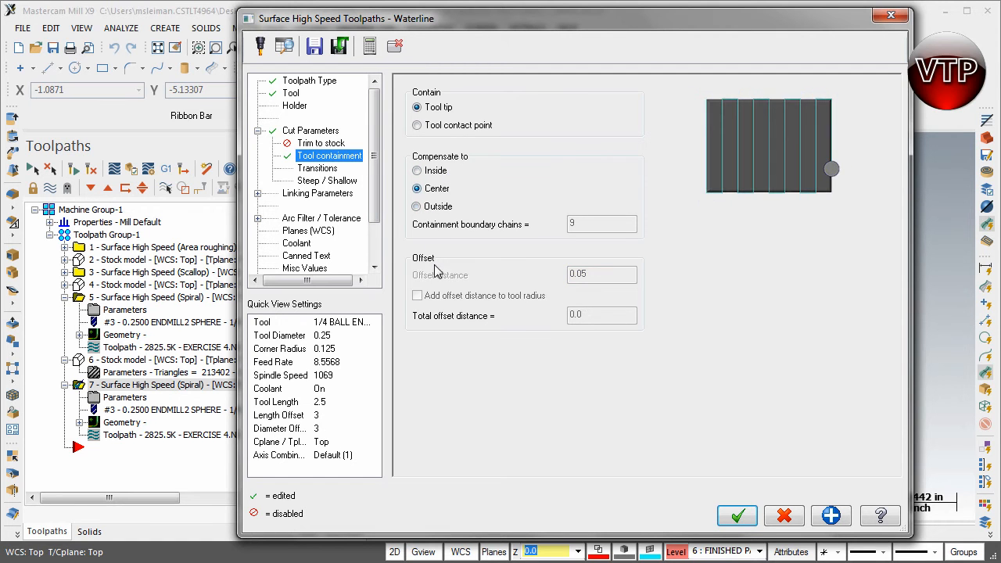
pyautogui.click(437, 208)
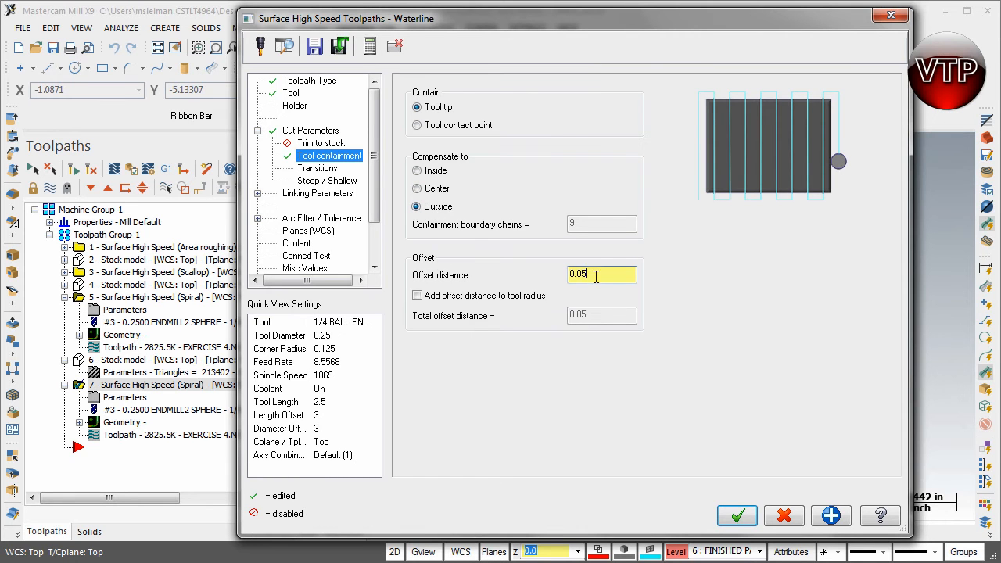
pyautogui.click(438, 302)
pyautogui.moveTo(667, 21); pyautogui.dragTo(264, 22)
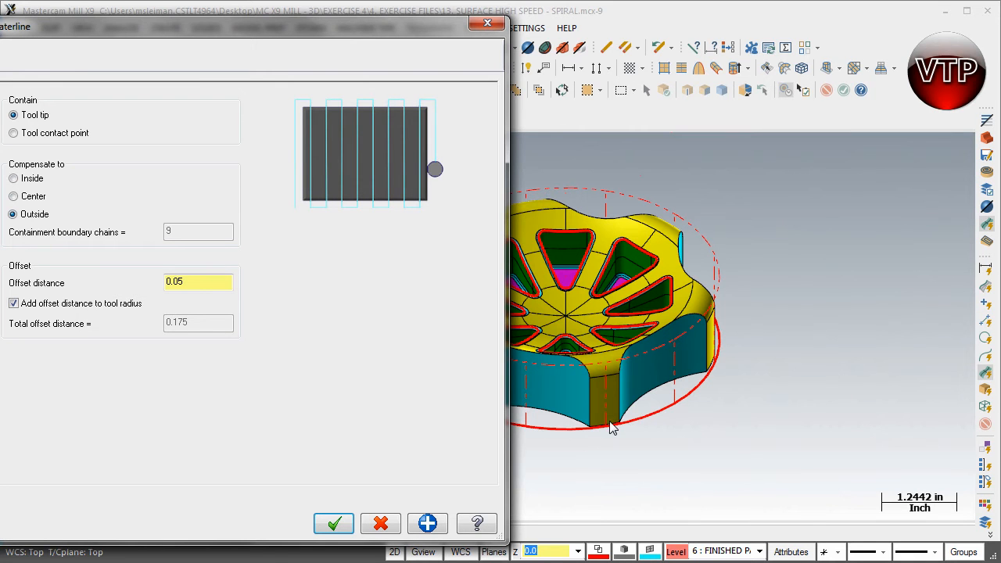
pyautogui.moveTo(316, 36); pyautogui.dragTo(680, 38)
# Step: Check the transition settings and detect the Z depth limits for the steep/shallow range
pyautogui.click(278, 178)
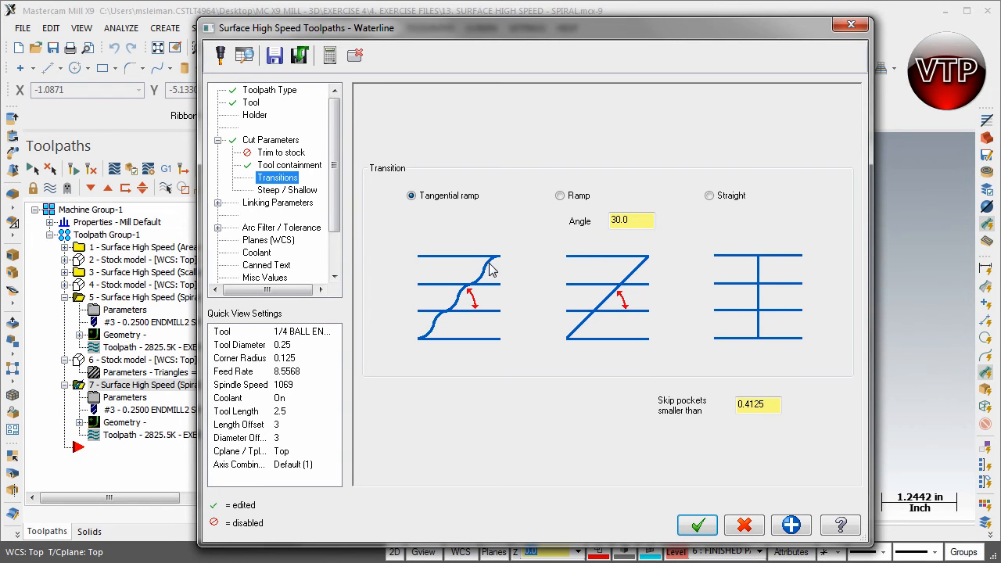
pyautogui.click(636, 223)
pyautogui.click(278, 191)
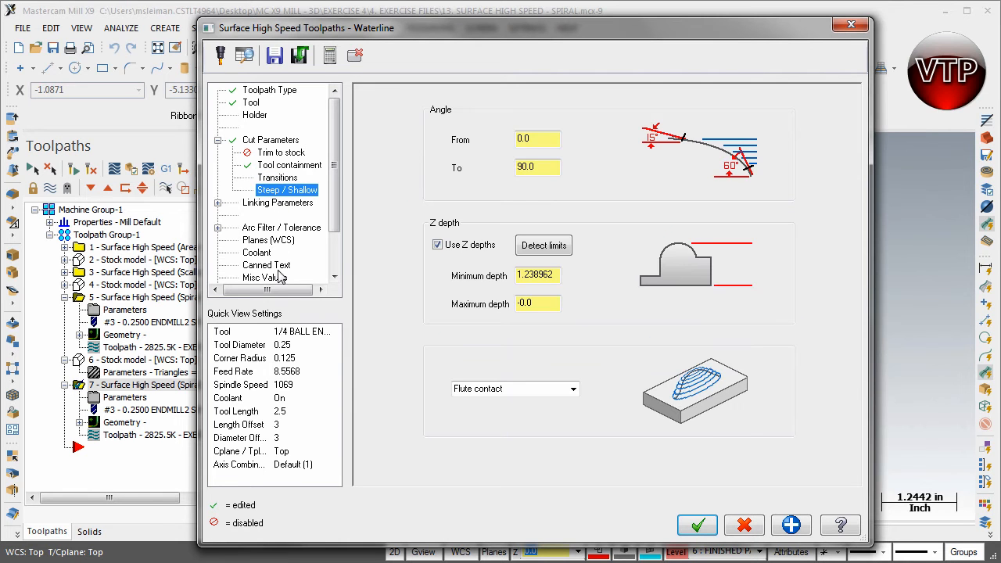
pyautogui.click(533, 245)
pyautogui.moveTo(724, 14); pyautogui.dragTo(360, 31)
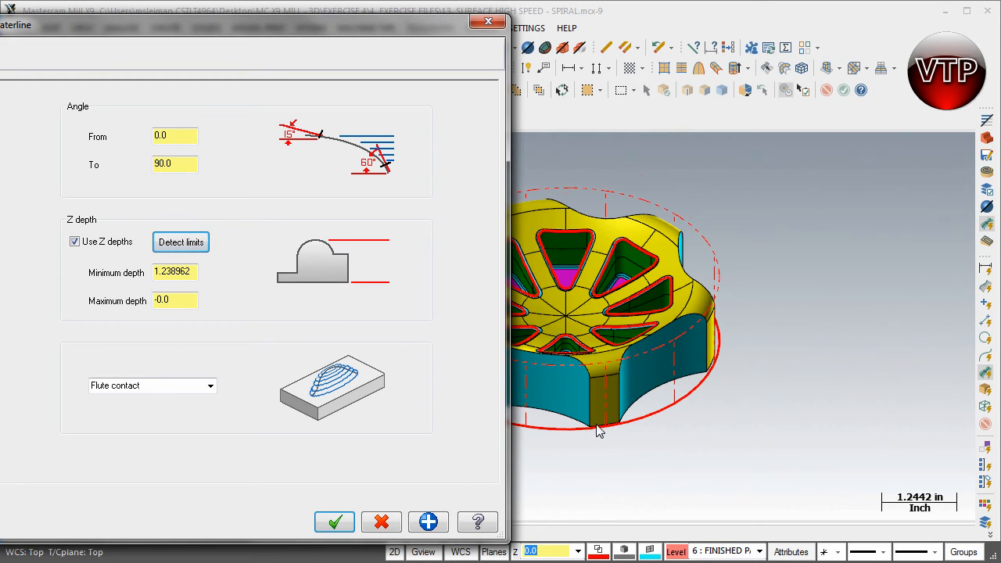
pyautogui.moveTo(221, 34); pyautogui.dragTo(604, 32)
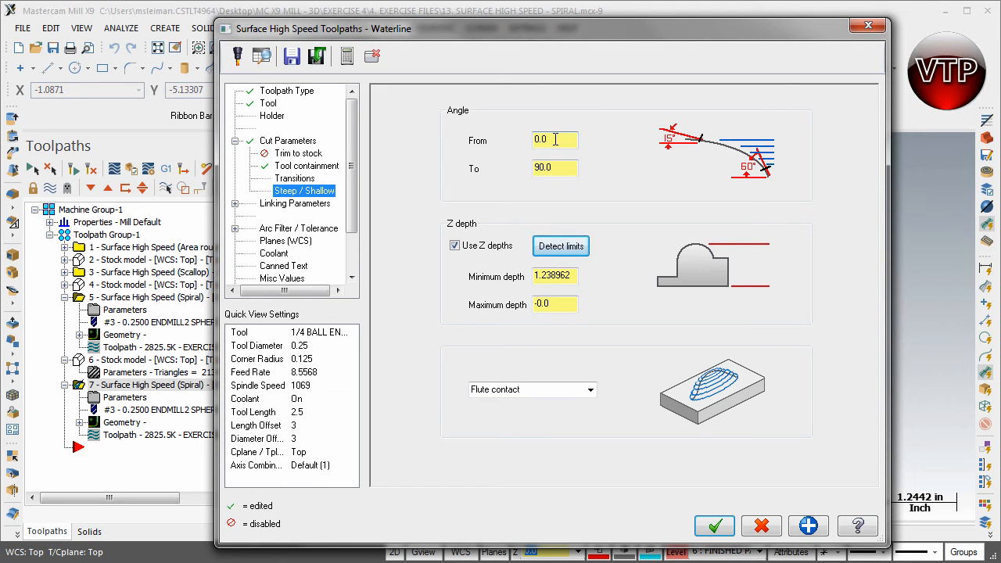
# Step: Set the steep/shallow start angle to 30, review the linking parameters and accept the Waterline settings
pyautogui.moveTo(567, 139); pyautogui.dragTo(503, 138)
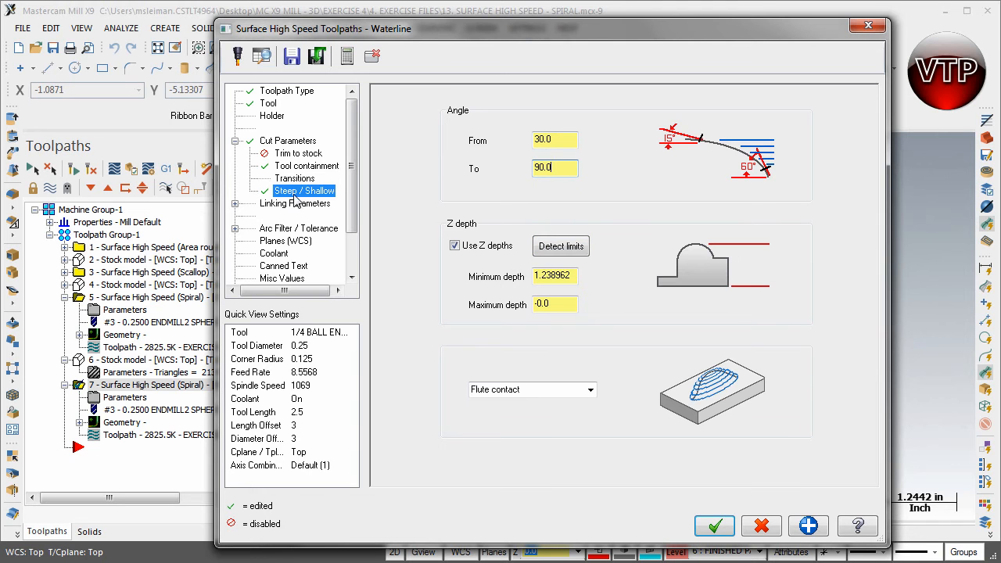
pyautogui.click(294, 204)
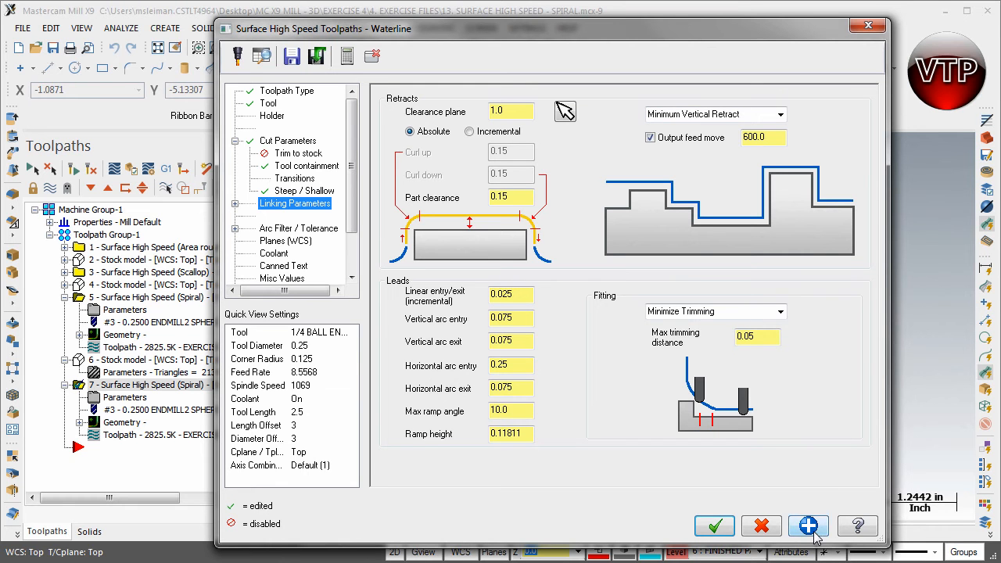
pyautogui.click(301, 192)
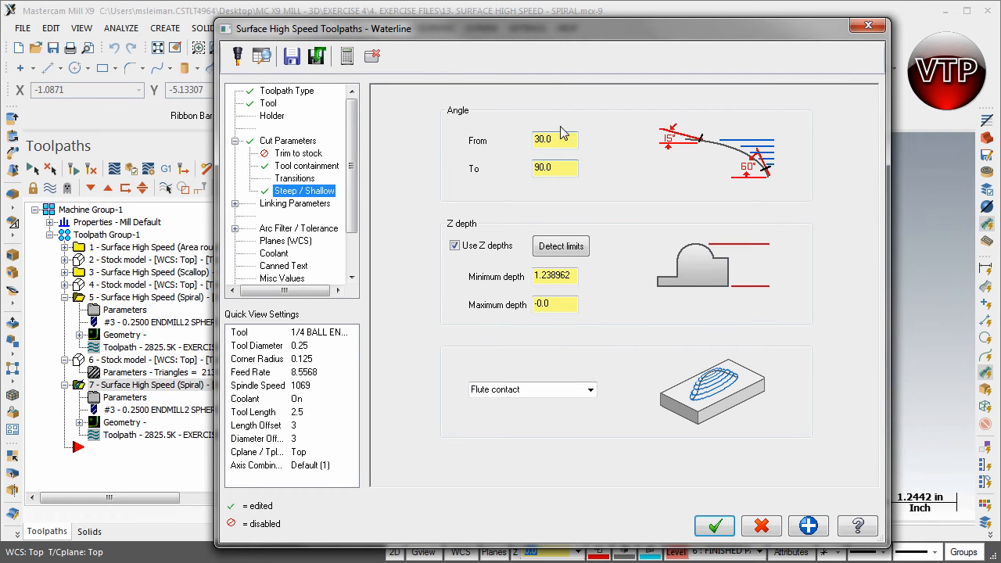
pyautogui.moveTo(645, 32); pyautogui.dragTo(190, 32)
pyautogui.moveTo(296, 31); pyautogui.dragTo(754, 27)
pyautogui.click(312, 198)
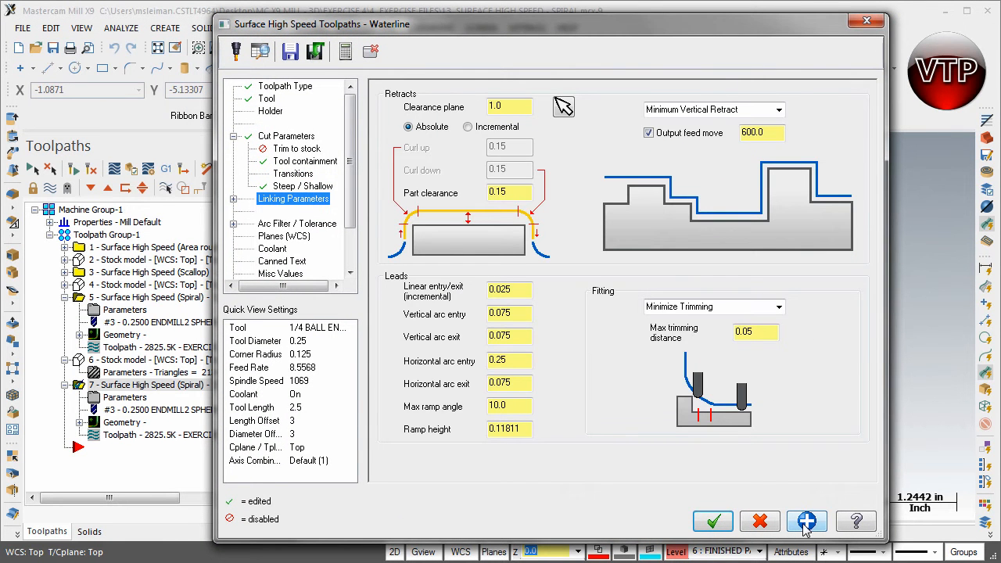
pyautogui.click(714, 521)
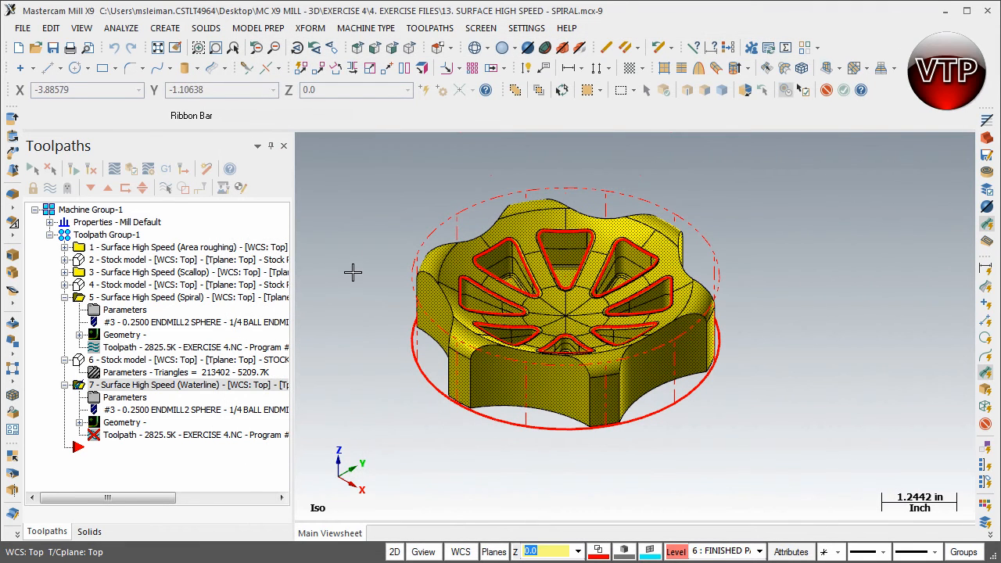
# Step: Regenerate and verify the Waterline operation, play the simulation and examine the part's lower wall edges up close
pyautogui.click(131, 169)
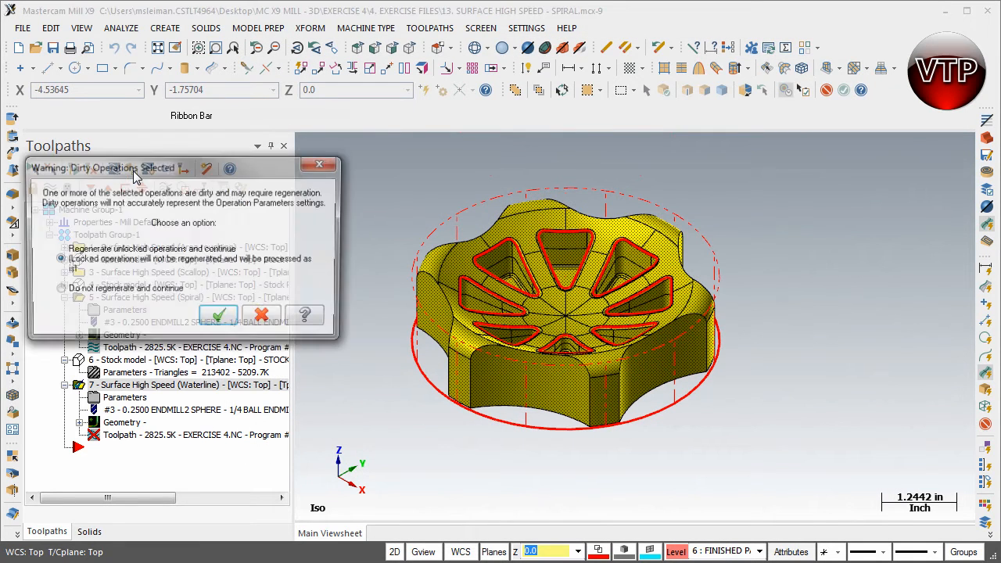
pyautogui.click(219, 321)
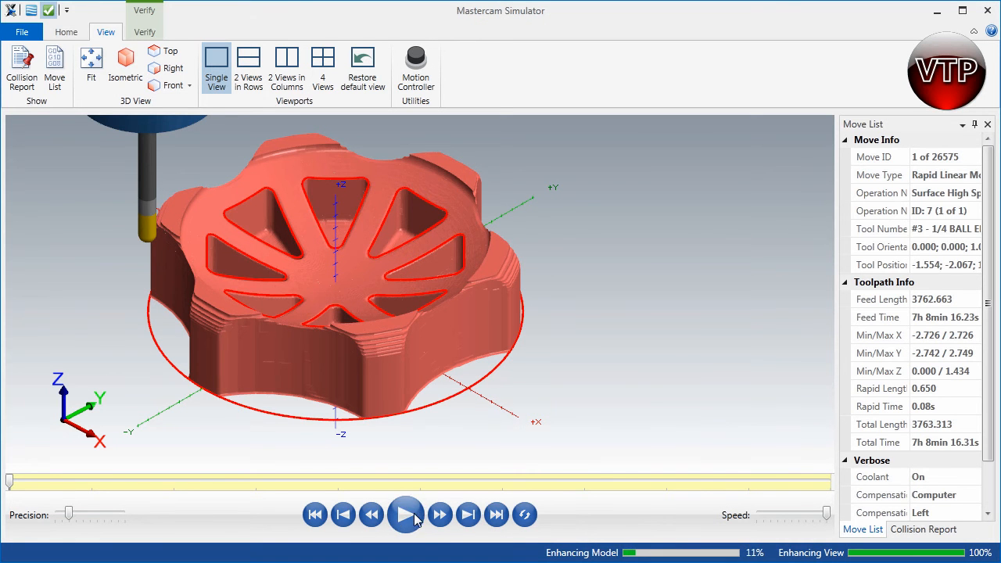
pyautogui.click(412, 518)
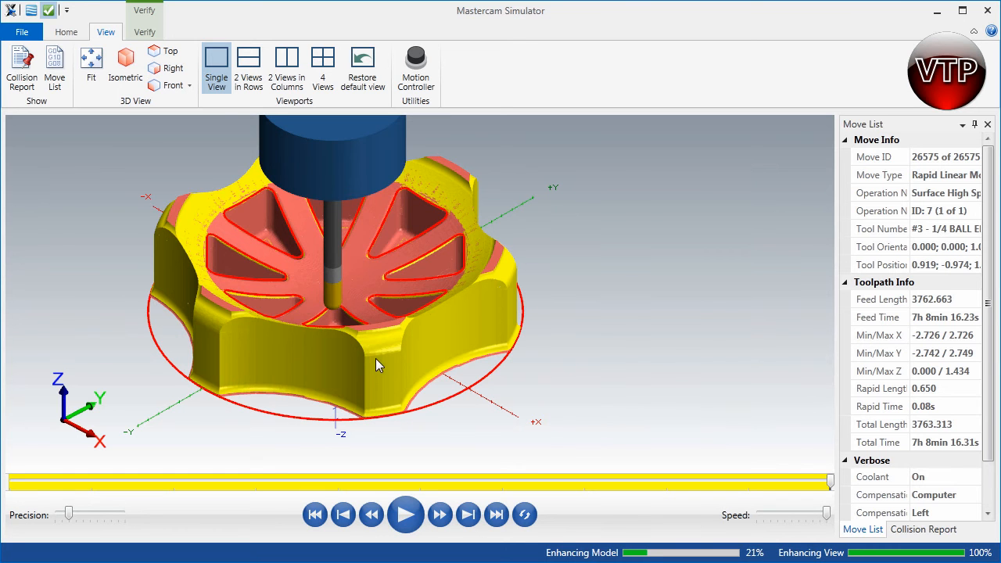
pyautogui.moveTo(373, 315)
pyautogui.mouseDown(button='middle')
pyautogui.moveTo(320, 371)
pyautogui.moveTo(379, 307)
pyautogui.mouseUp(button='middle')
pyautogui.scroll(4, 284, 399)
pyautogui.moveTo(299, 389); pyautogui.dragTo(240, 381, button='middle')
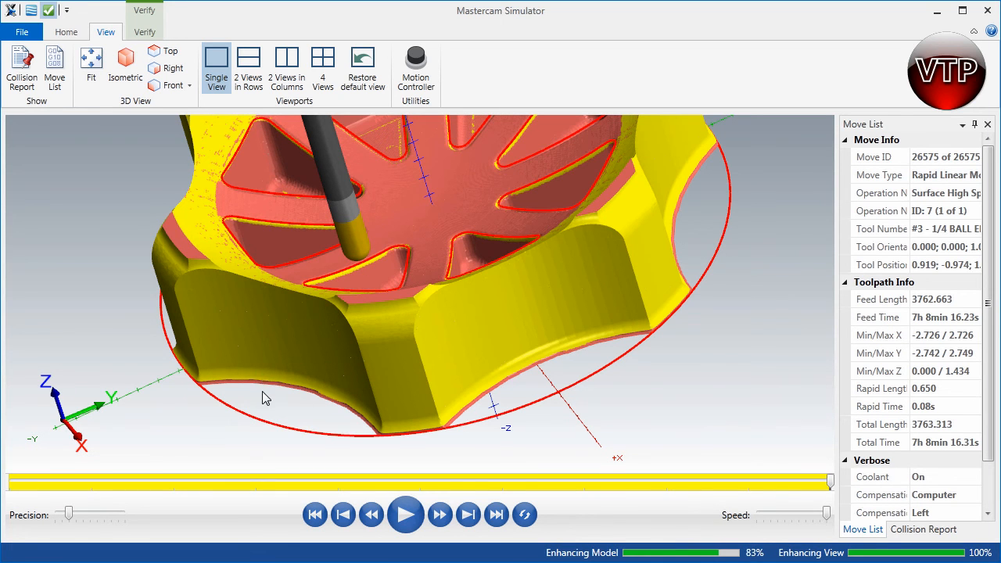
pyautogui.click(988, 12)
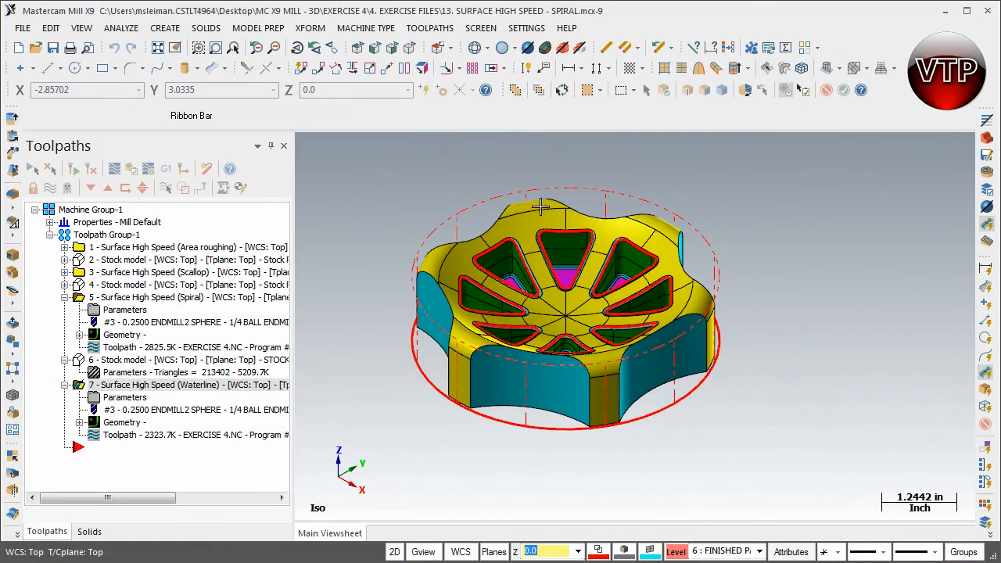
# Step: Set the Waterline operation's maximum Z depth to -0.100 in the steep/shallow settings
pyautogui.click(133, 398)
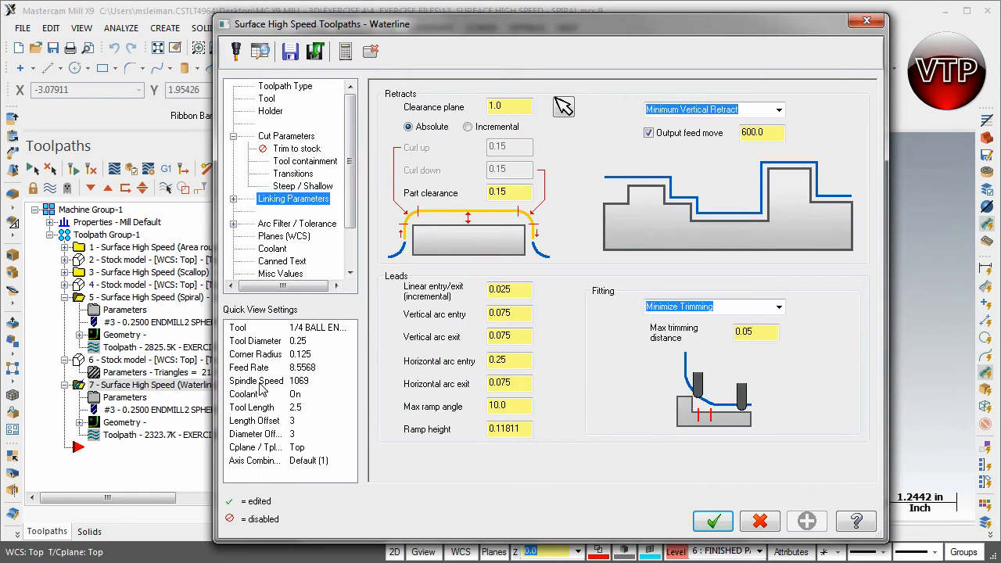
pyautogui.click(297, 187)
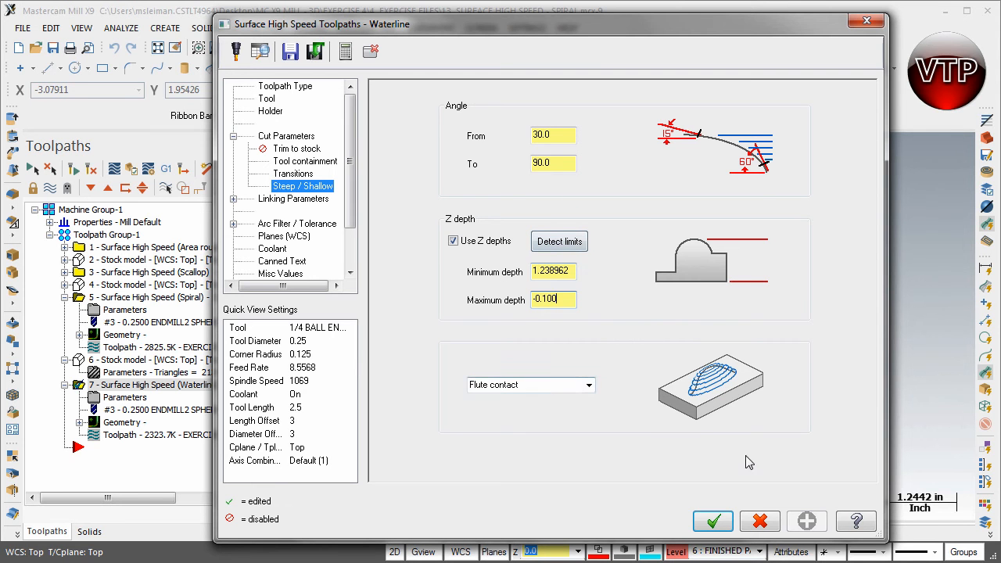
pyautogui.click(713, 521)
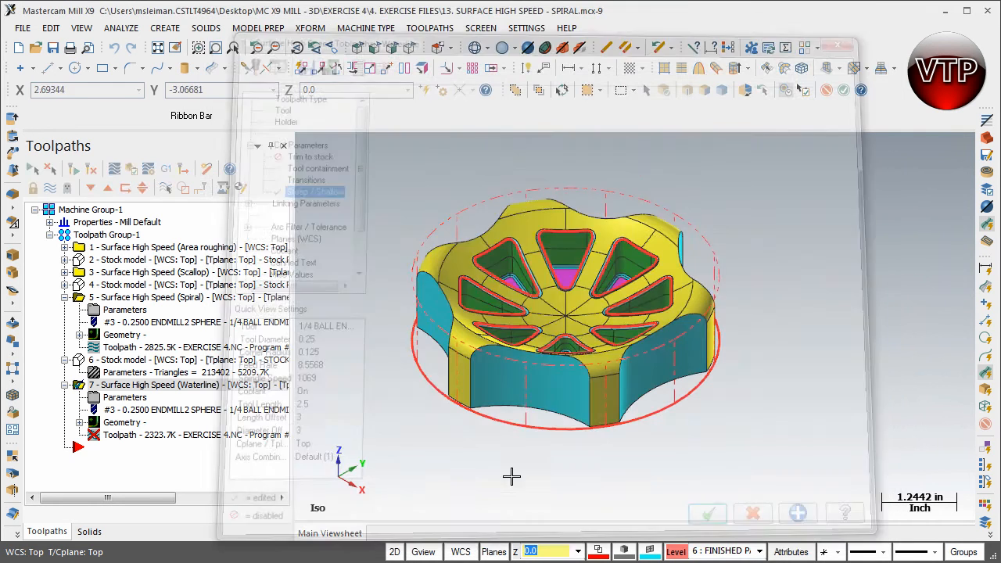
# Step: Regenerate the deepened Waterline operation, run its simulation and inspect the walls and bottom edges from several angles
pyautogui.click(131, 172)
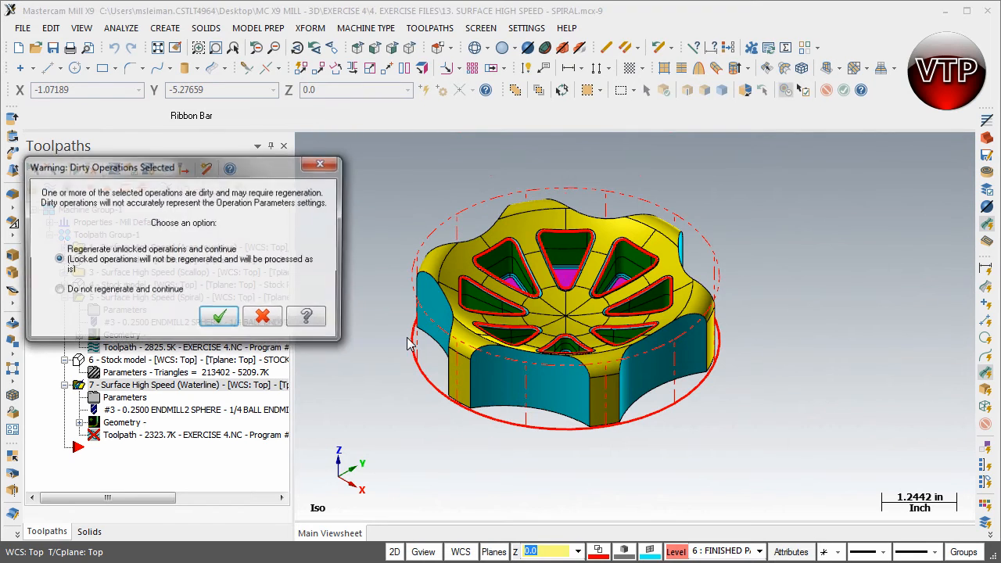
pyautogui.click(228, 324)
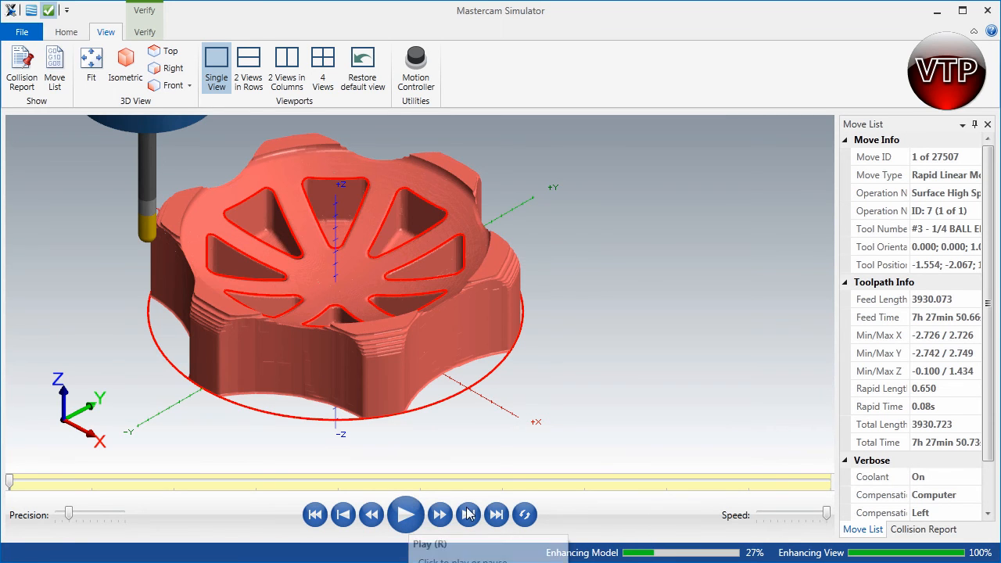
pyautogui.press('r')
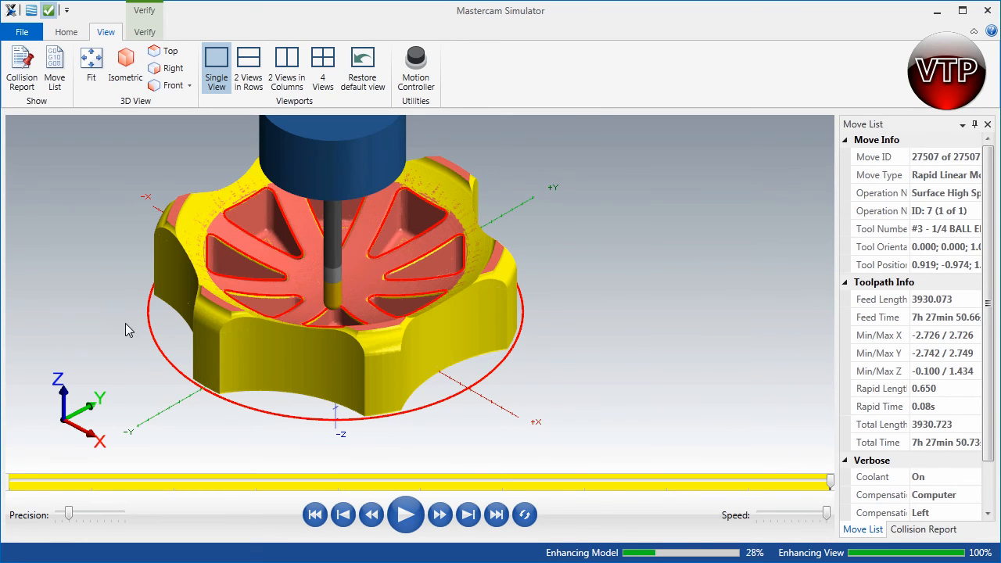
pyautogui.moveTo(384, 286); pyautogui.dragTo(279, 313)
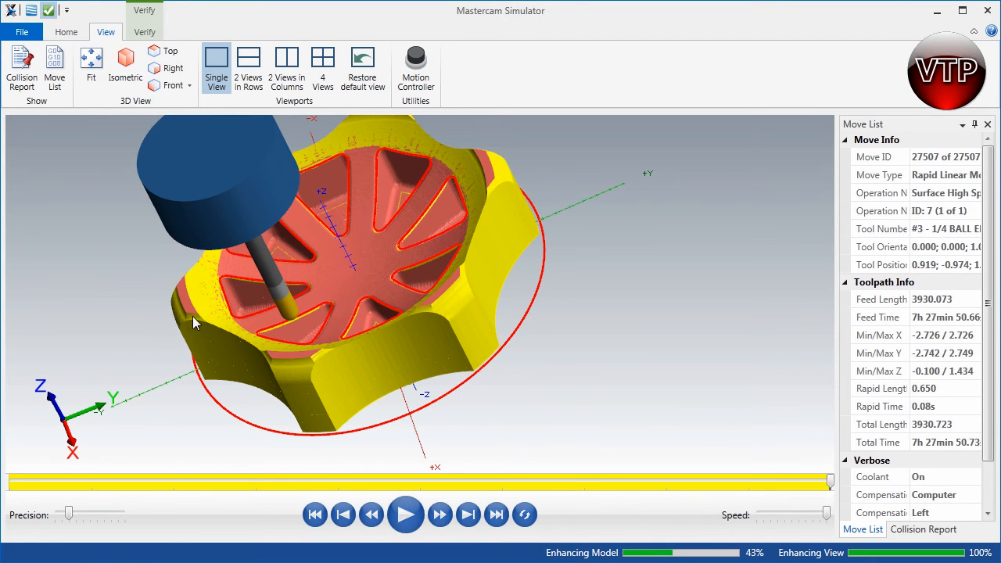
pyautogui.moveTo(208, 316); pyautogui.dragTo(211, 307)
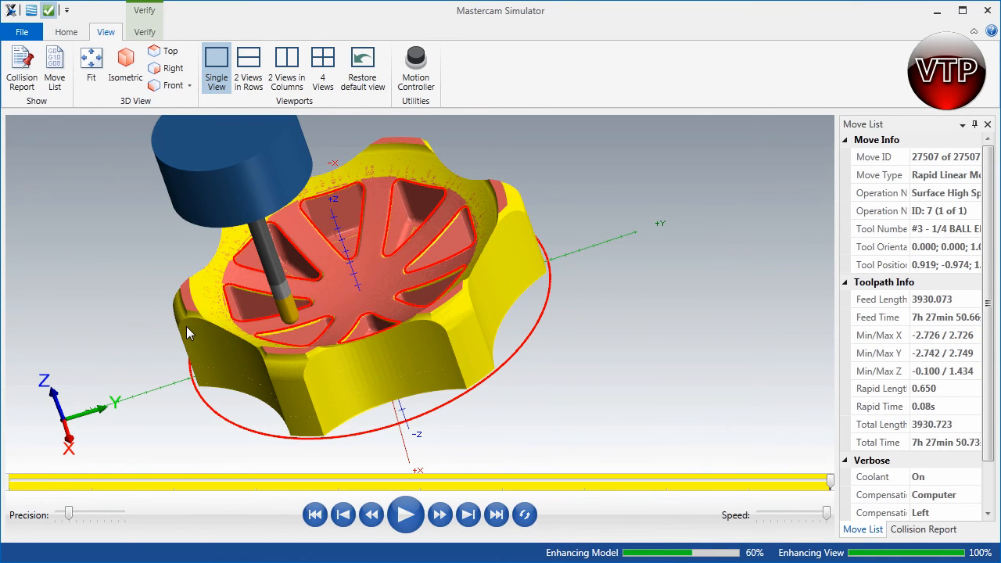
pyautogui.scroll(2, 194, 328)
pyautogui.moveTo(194, 329); pyautogui.dragTo(216, 322)
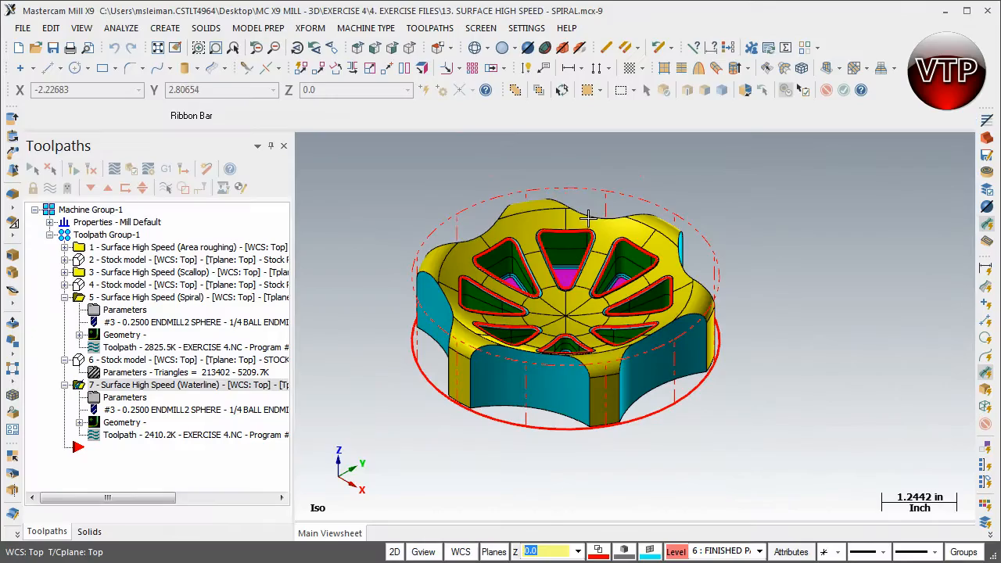
# Step: Set the Waterline steep/shallow start angle to 0, compare against the part model and accept the parameters
pyautogui.click(133, 399)
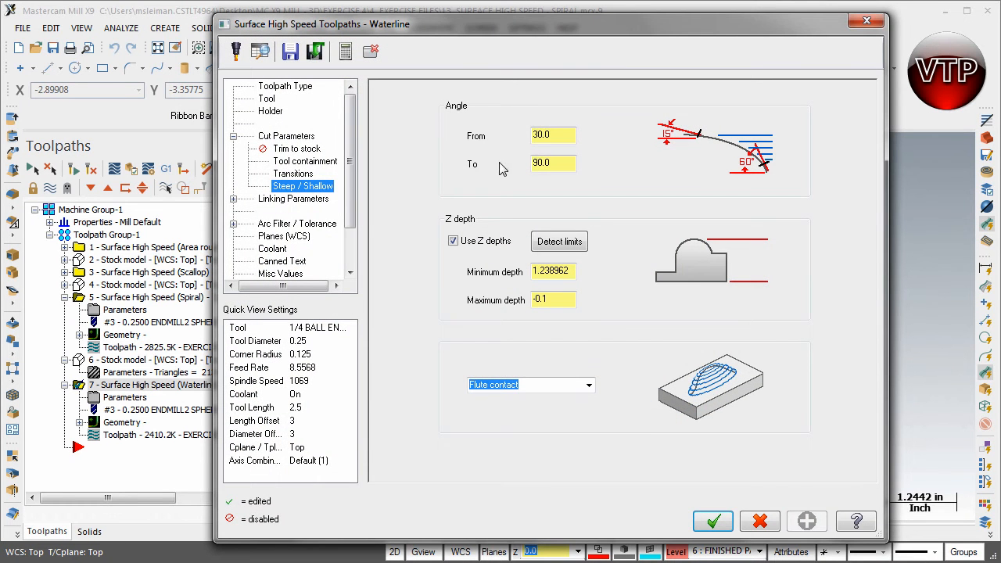
pyautogui.moveTo(557, 136); pyautogui.dragTo(501, 131)
pyautogui.moveTo(632, 30); pyautogui.dragTo(510, 17)
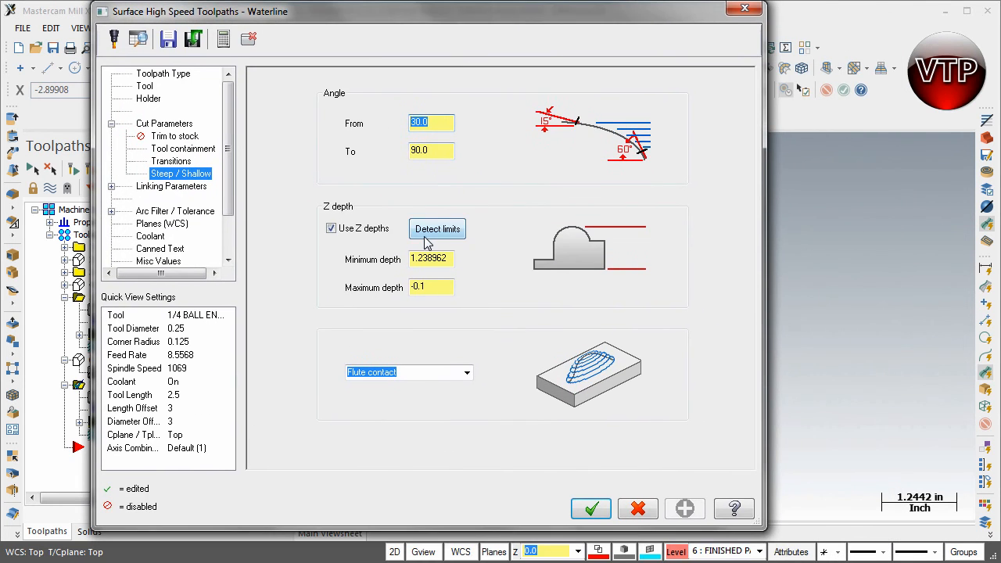
pyautogui.write('0.')
pyautogui.click(440, 156)
pyautogui.click(442, 121)
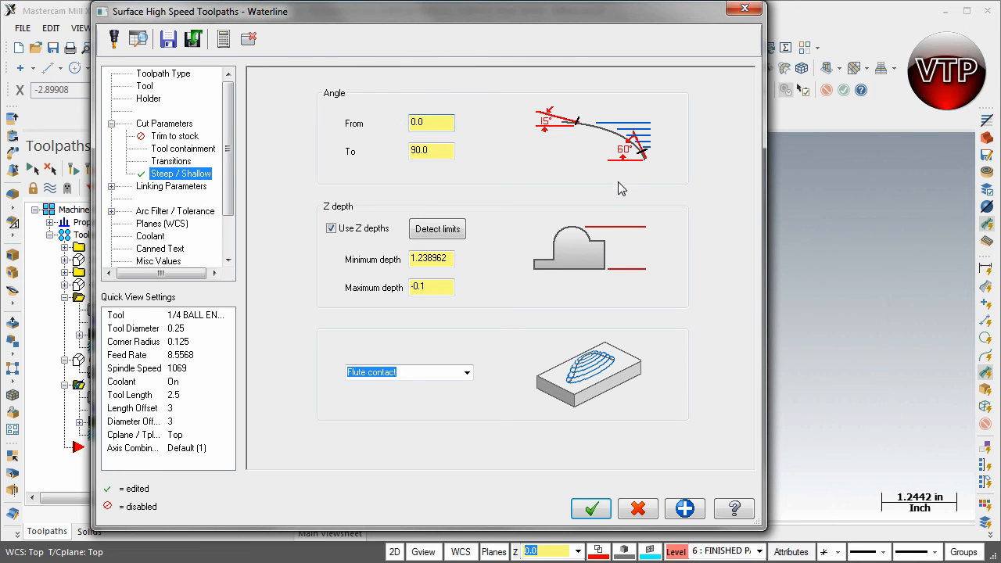
pyautogui.moveTo(657, 14); pyautogui.dragTo(651, 424)
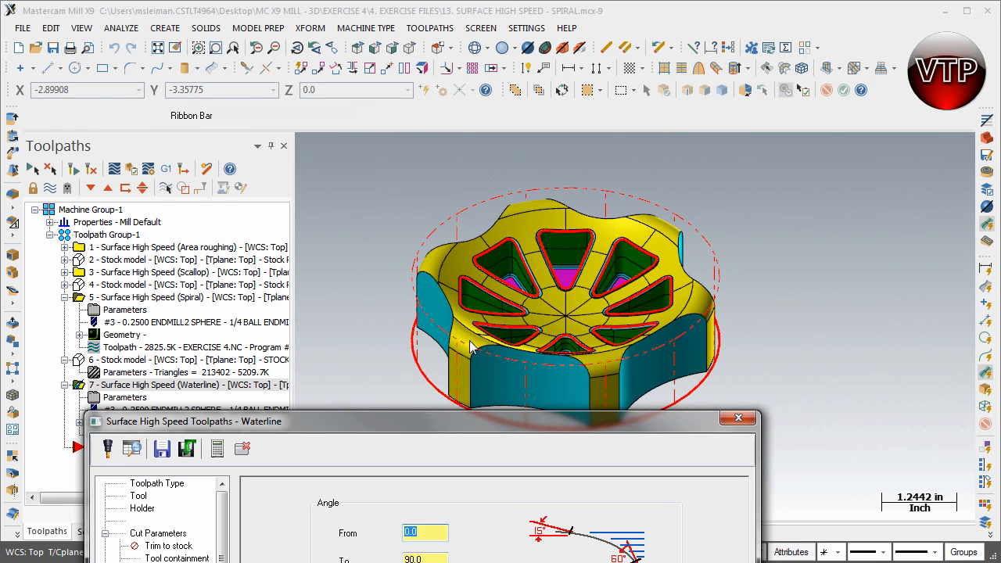
pyautogui.moveTo(450, 427); pyautogui.dragTo(491, 32)
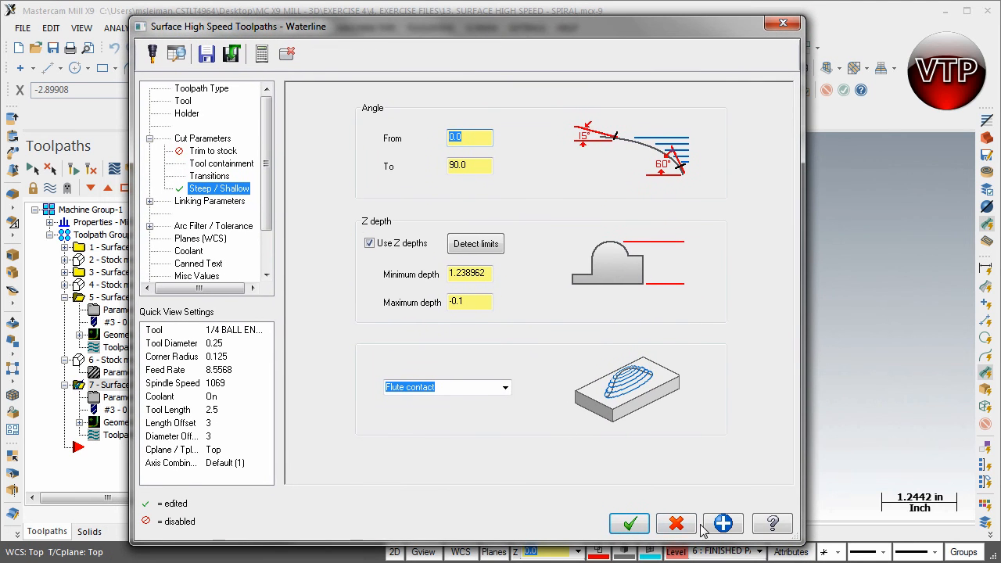
pyautogui.click(629, 524)
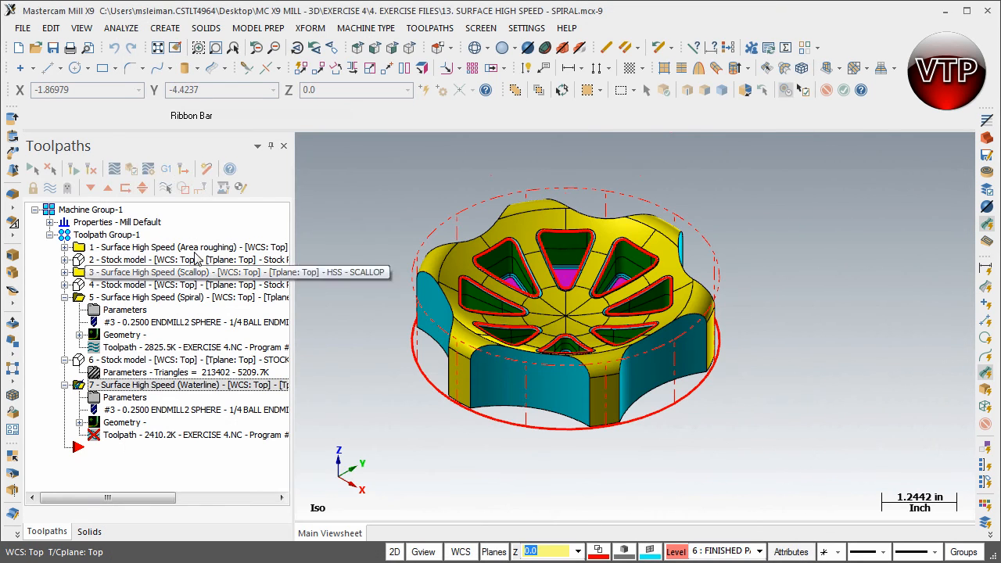
# Step: Regenerate the Waterline operation with its new start angle and run its verification through to the end
pyautogui.click(132, 169)
pyautogui.click(219, 319)
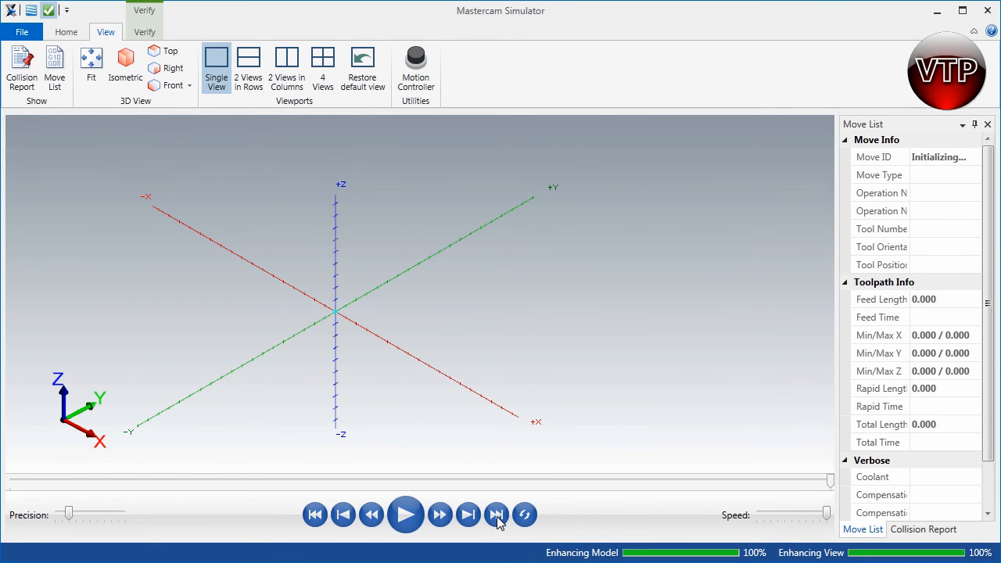
pyautogui.click(499, 520)
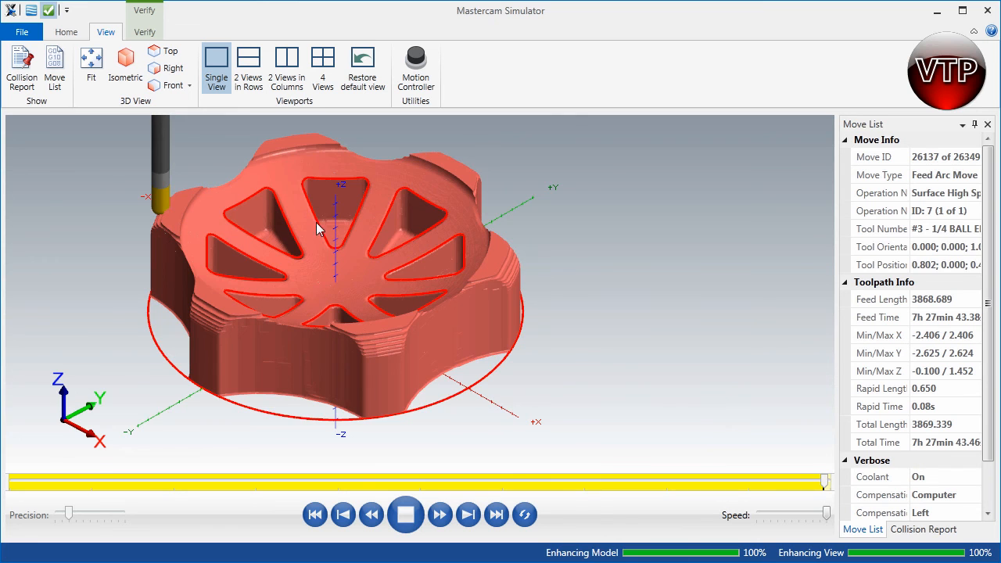
# Step: Examine the simulated outer walls, then the triangular pocket floors and the ribs between them up close
pyautogui.scroll(2, 297, 284)
pyautogui.moveTo(271, 312)
pyautogui.mouseDown(button='middle')
pyautogui.moveTo(237, 326)
pyautogui.moveTo(260, 310)
pyautogui.moveTo(273, 329)
pyautogui.moveTo(266, 352)
pyautogui.moveTo(303, 248)
pyautogui.moveTo(301, 295)
pyautogui.moveTo(277, 298)
pyautogui.moveTo(258, 324)
pyautogui.mouseUp(button='middle')
pyautogui.scroll(-5, 260, 301)
pyautogui.scroll(5, 301, 296)
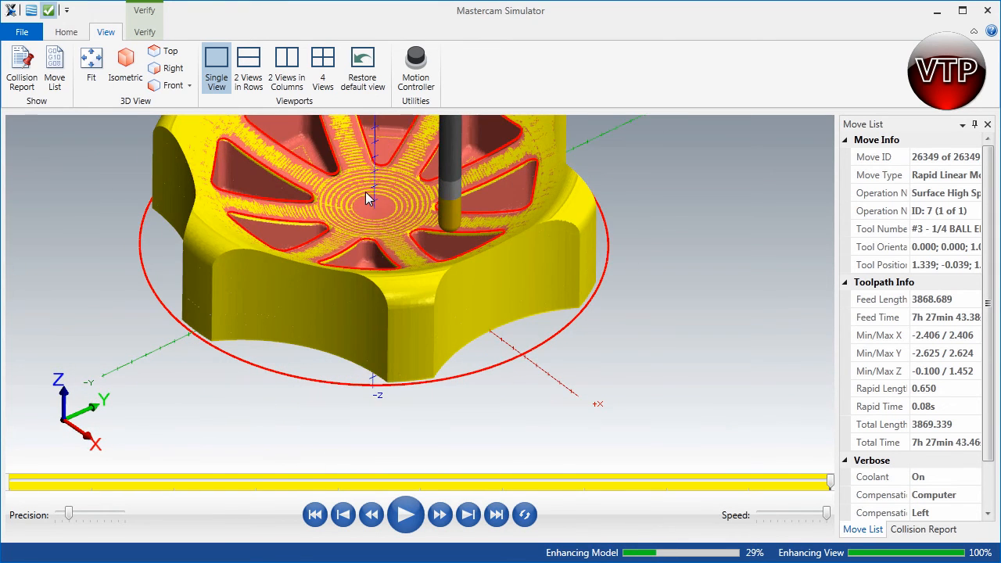
pyautogui.moveTo(360, 212)
pyautogui.mouseDown(button='middle')
pyautogui.moveTo(347, 230)
pyautogui.moveTo(357, 227)
pyautogui.mouseUp(button='middle')
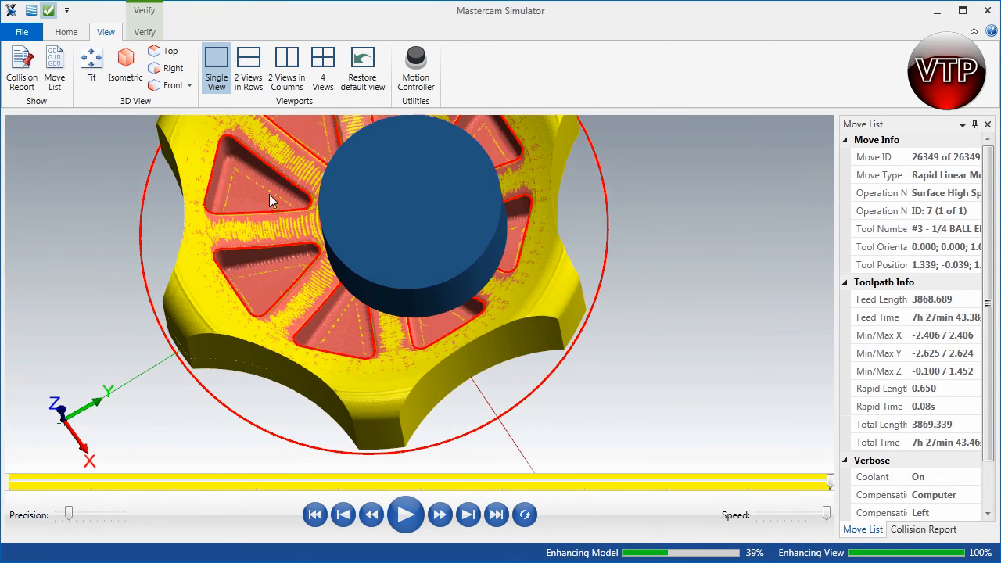
pyautogui.scroll(5, 248, 199)
pyautogui.scroll(2, 264, 203)
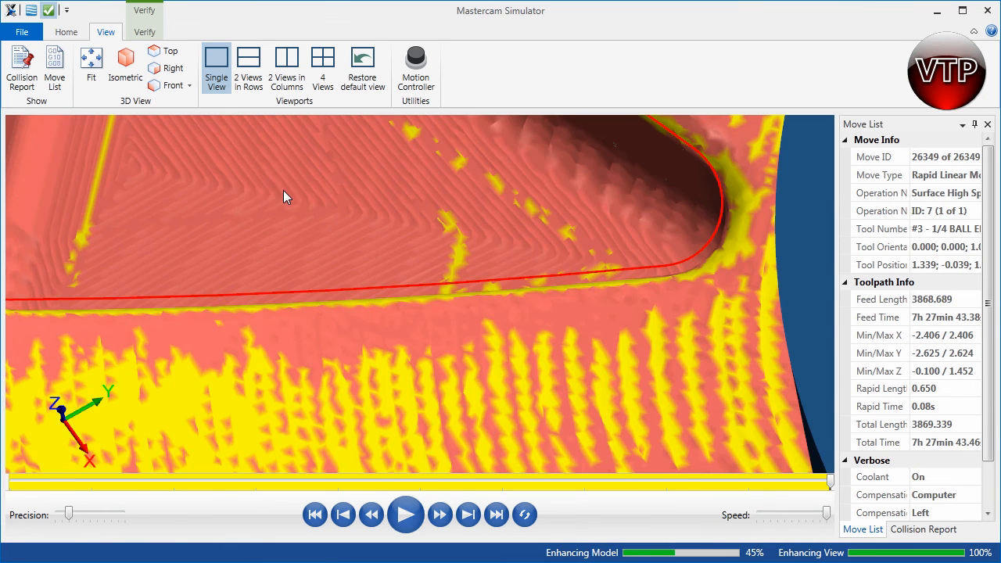
pyautogui.scroll(-8, 555, 224)
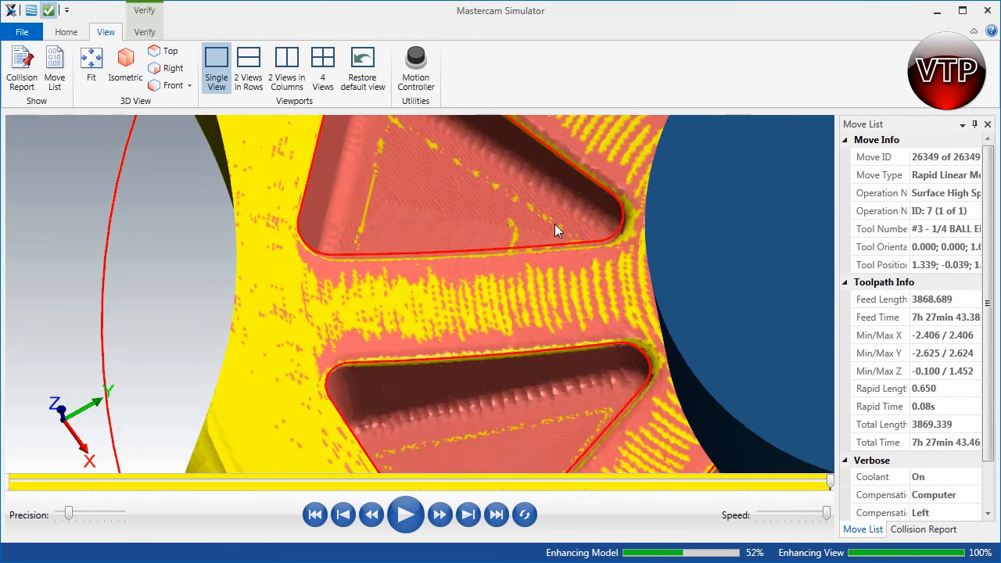
# Step: Inspect the verified part's central dish, pockets and outer rim from several angles, ending with the whole part
pyautogui.moveTo(648, 232); pyautogui.dragTo(654, 367, button='middle')
pyautogui.scroll(3, 558, 352)
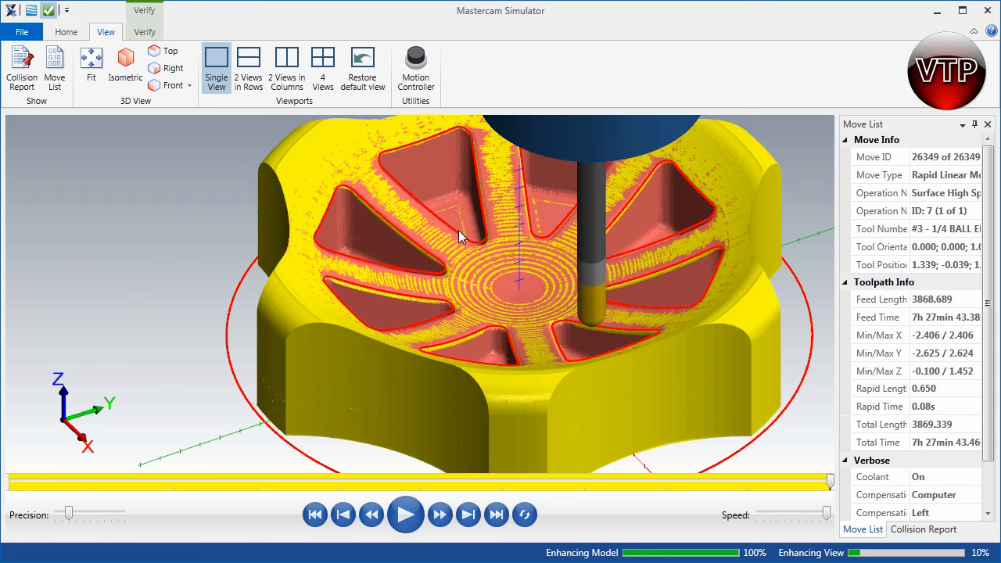
pyautogui.moveTo(449, 204); pyautogui.dragTo(464, 225, button='middle')
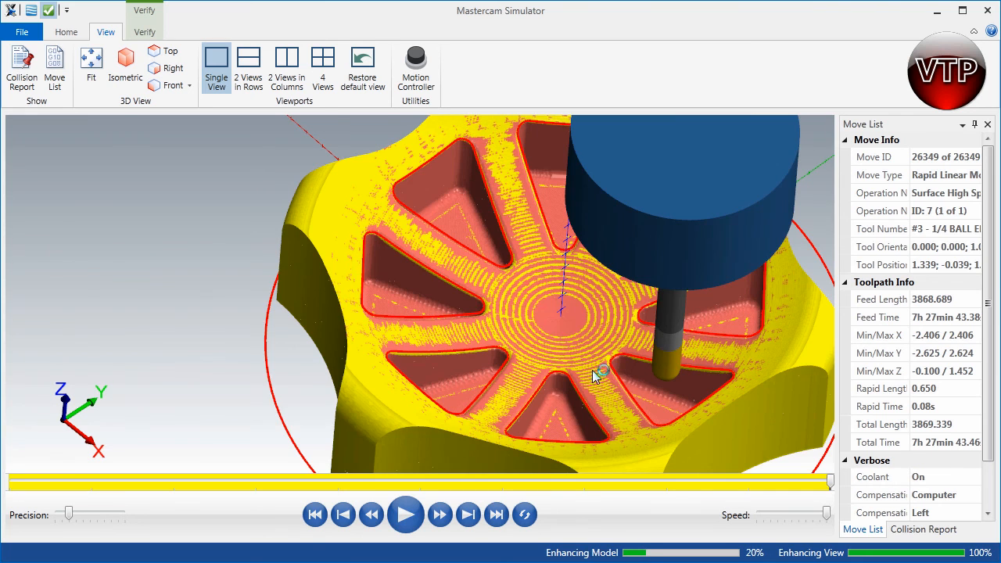
pyautogui.scroll(2, 593, 365)
pyautogui.scroll(-5, 593, 365)
pyautogui.moveTo(595, 360)
pyautogui.mouseDown(button='middle')
pyautogui.moveTo(566, 379)
pyautogui.moveTo(543, 370)
pyautogui.moveTo(603, 358)
pyautogui.moveTo(614, 366)
pyautogui.mouseUp(button='middle')
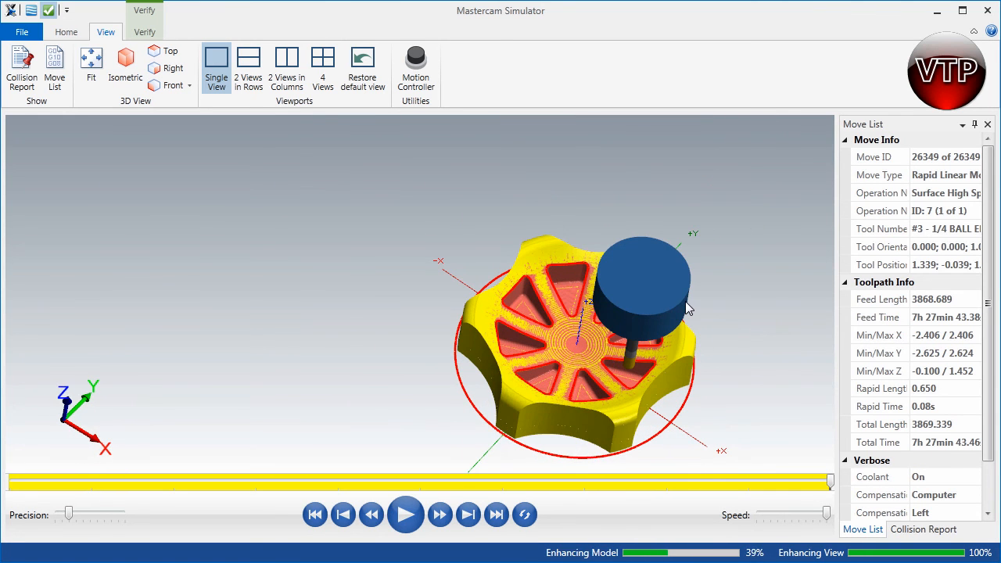